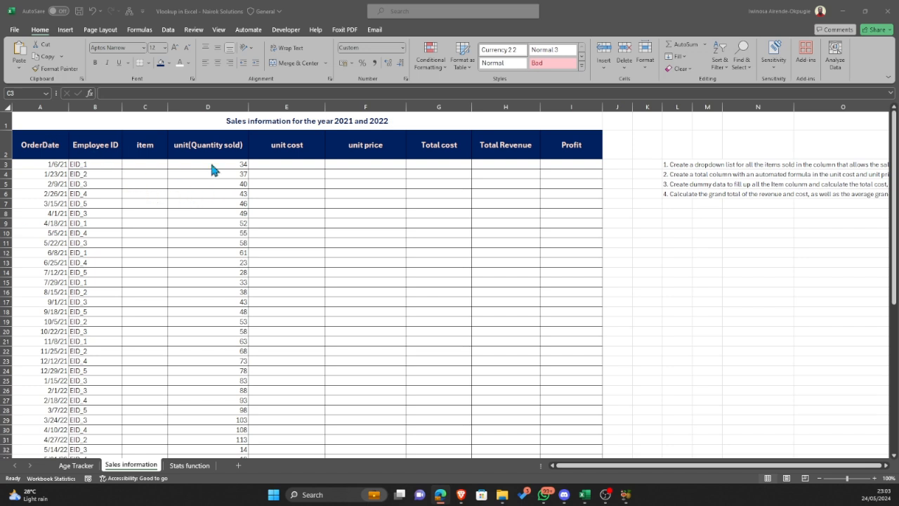
Step: Examine the sales table, the Product info table beneath it, and the first task instruction in L3
{"action": "scroll", "coordinate": [178, 262], "scroll_direction": "down", "scroll_amount": 3}
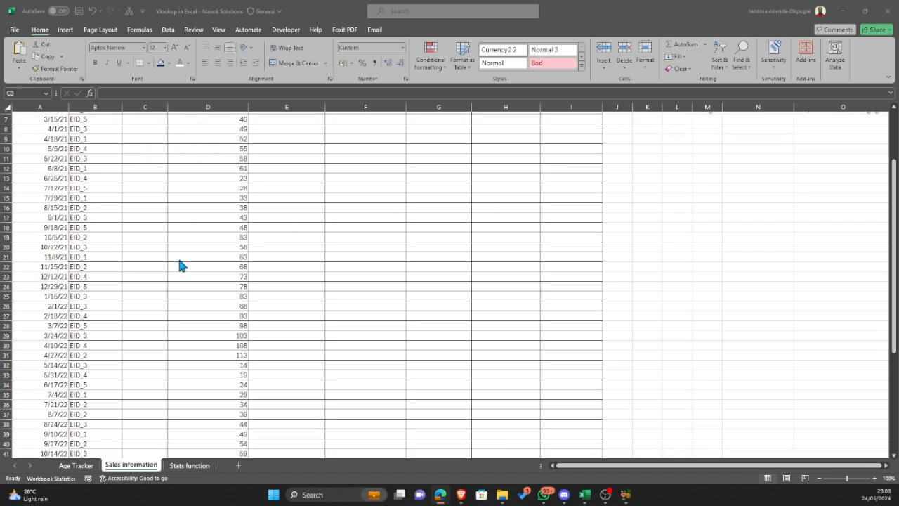
{"action": "scroll", "coordinate": [179, 263], "scroll_direction": "up", "scroll_amount": 3}
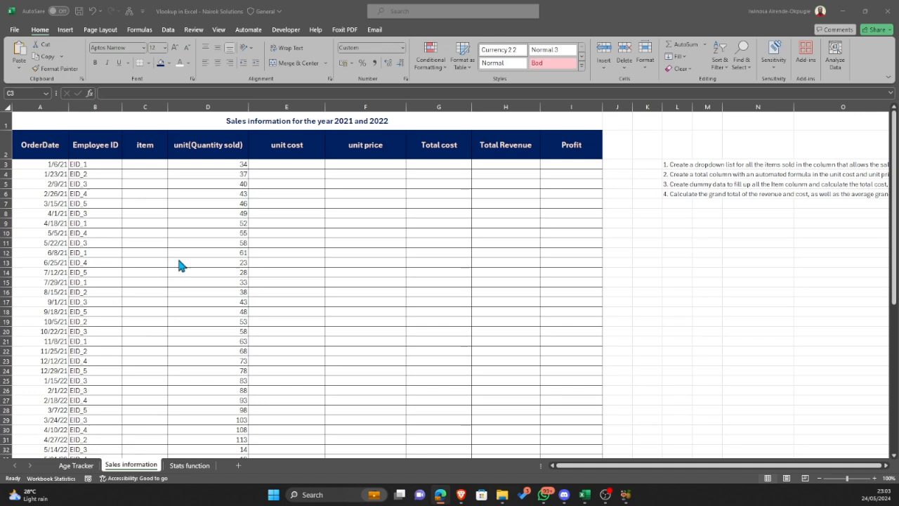
{"action": "left_click", "coordinate": [139, 169]}
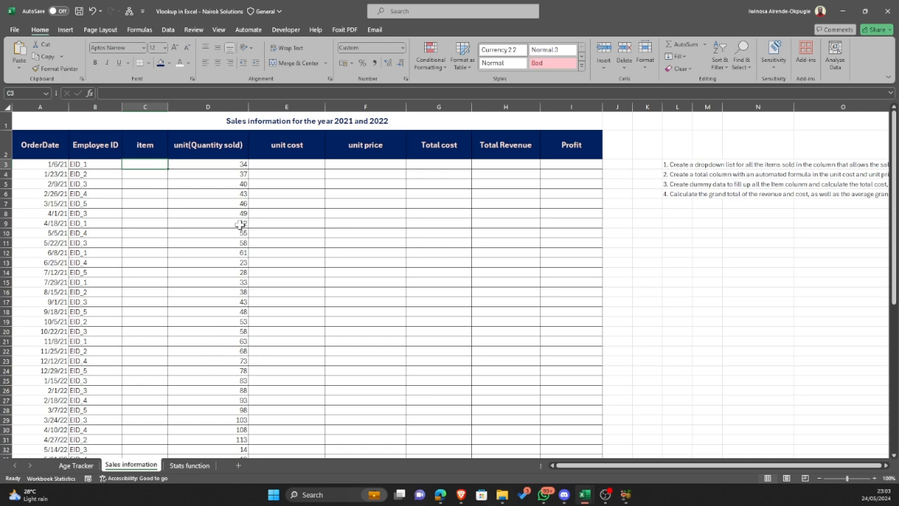
{"action": "scroll", "coordinate": [258, 202], "scroll_direction": "down", "scroll_amount": 10}
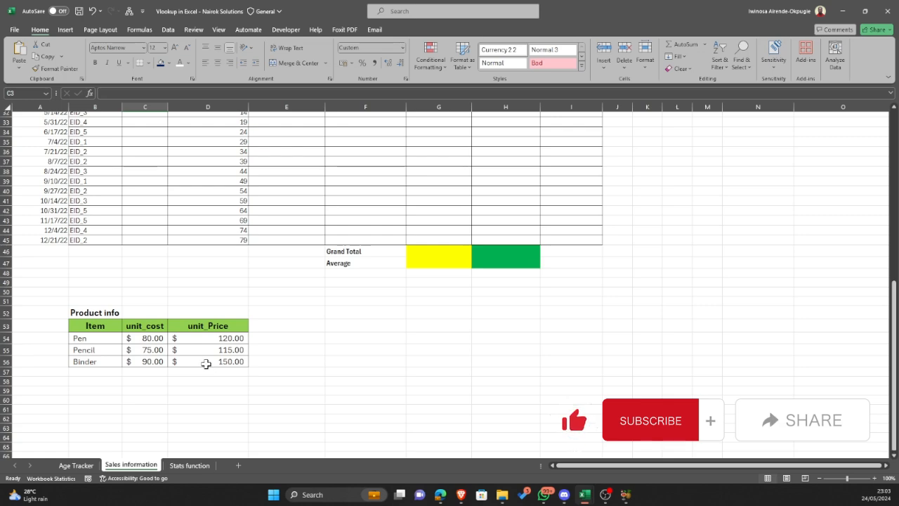
{"action": "scroll", "coordinate": [206, 363], "scroll_direction": "up", "scroll_amount": 10}
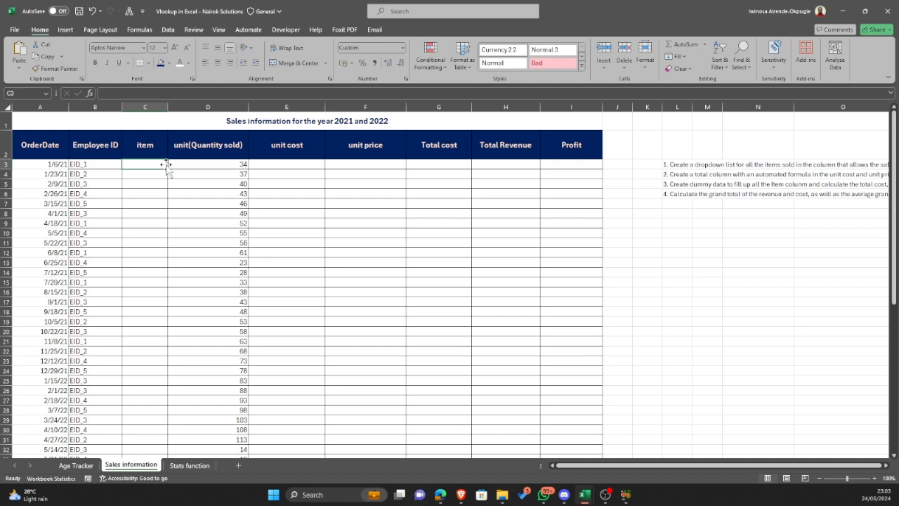
{"action": "scroll", "coordinate": [165, 203], "scroll_direction": "down", "scroll_amount": 9}
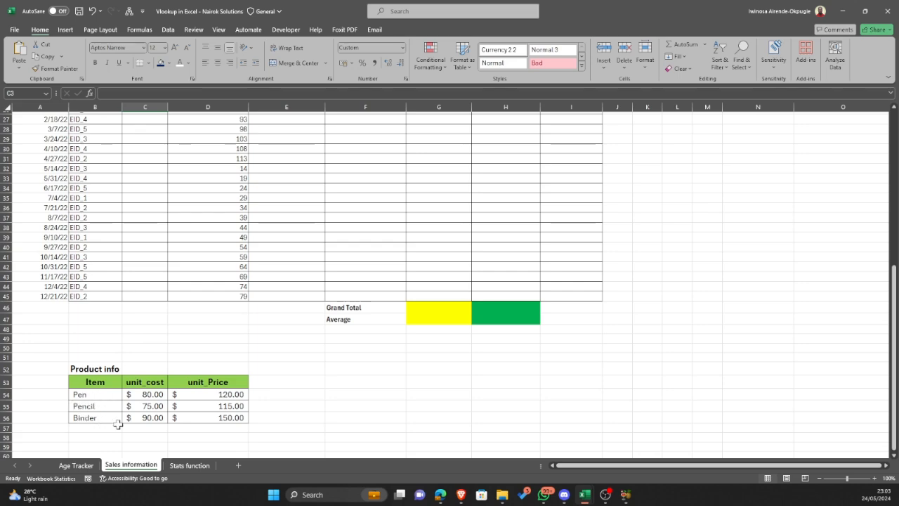
{"action": "scroll", "coordinate": [118, 423], "scroll_direction": "up", "scroll_amount": 9}
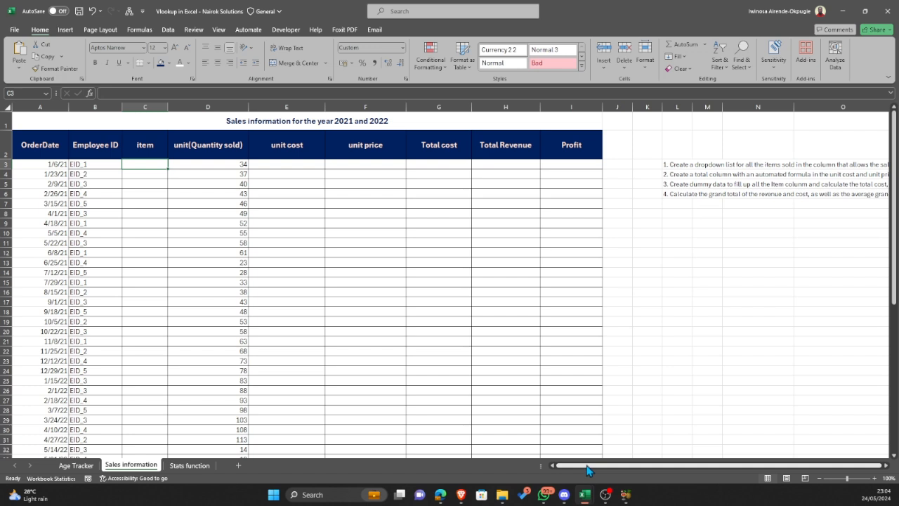
{"action": "left_click_drag", "start_coordinate": [587, 466], "coordinate": [678, 468]}
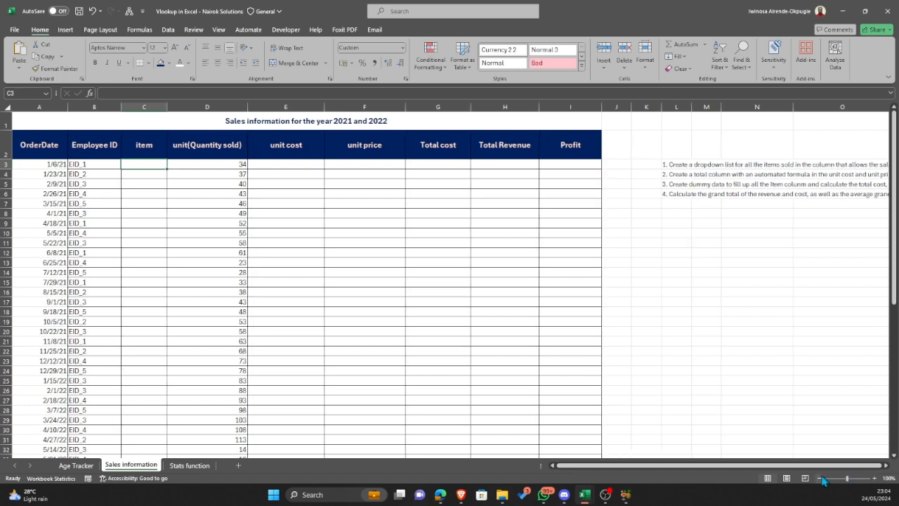
{"action": "left_click", "coordinate": [682, 166]}
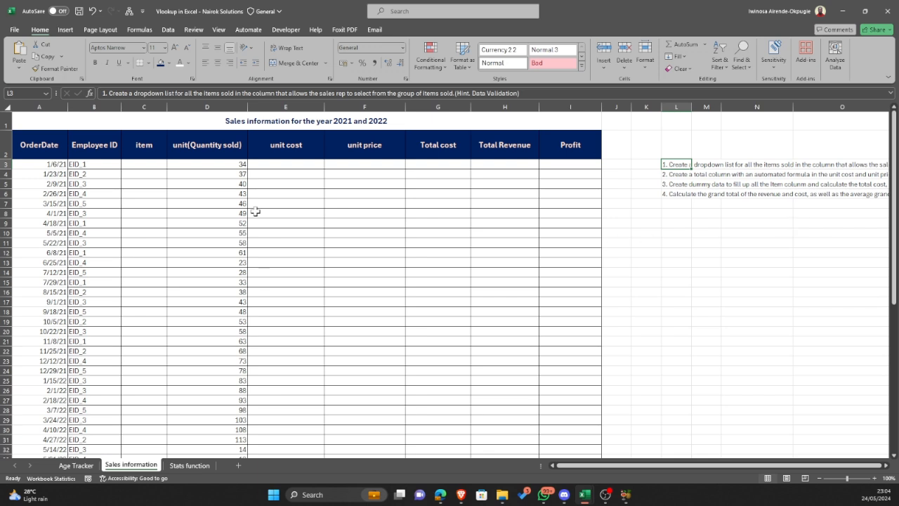
Step: Start a data validation rule for the item cells C3:C45 that allows values from a List
{"action": "left_click", "coordinate": [155, 164]}
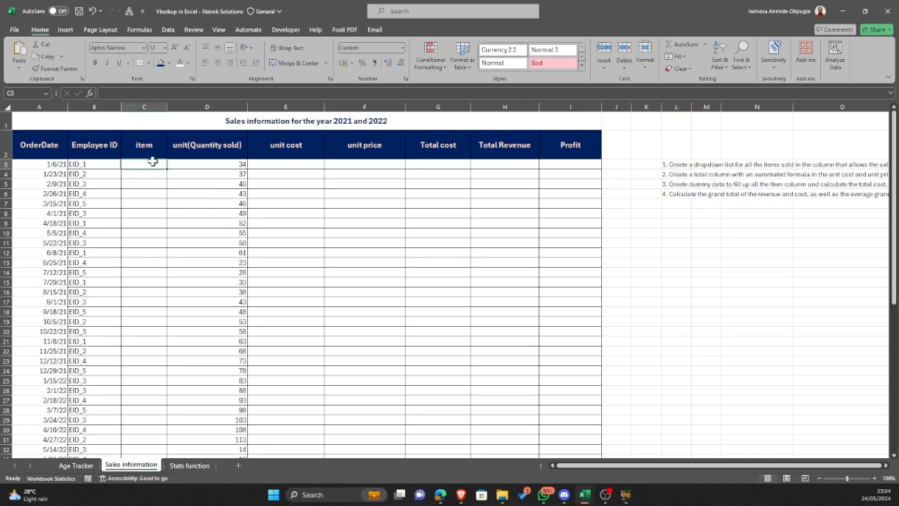
{"action": "left_click_drag", "start_coordinate": [151, 163], "coordinate": [146, 408]}
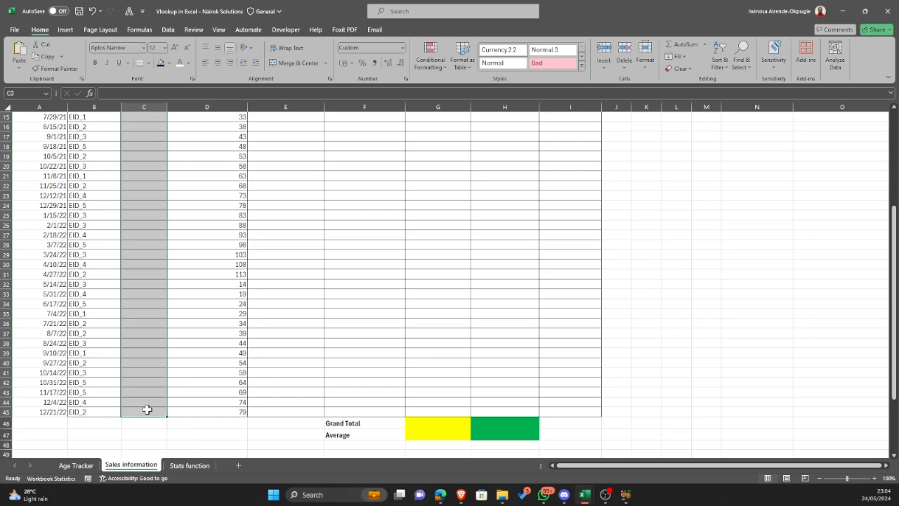
{"action": "scroll", "coordinate": [147, 408], "scroll_direction": "up", "scroll_amount": 5}
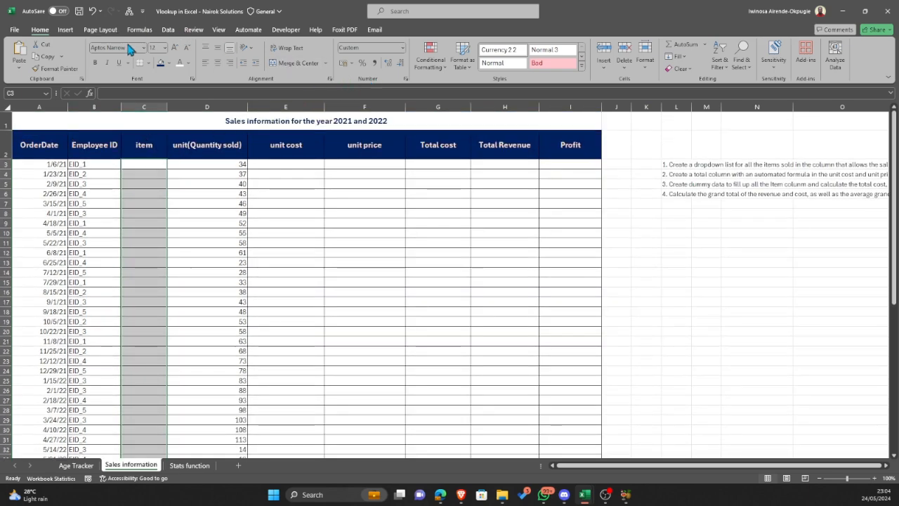
{"action": "left_click", "coordinate": [169, 33]}
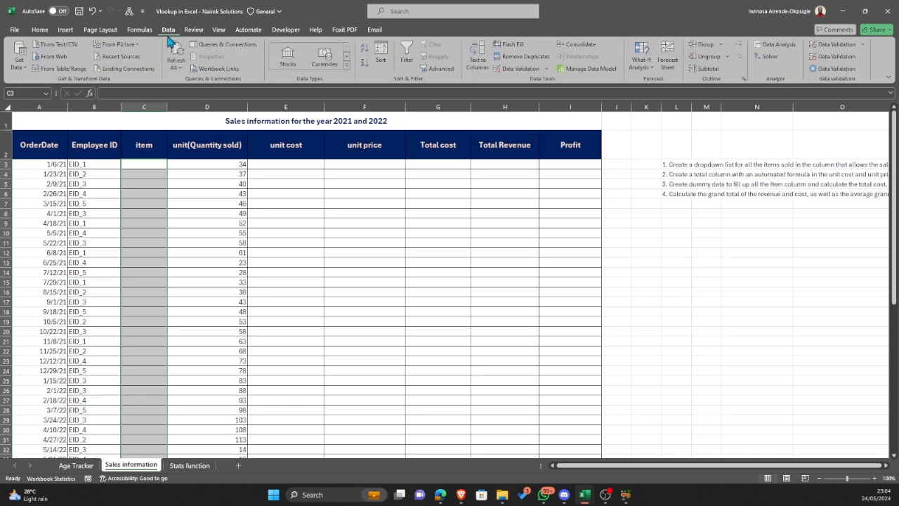
{"action": "left_click", "coordinate": [519, 69]}
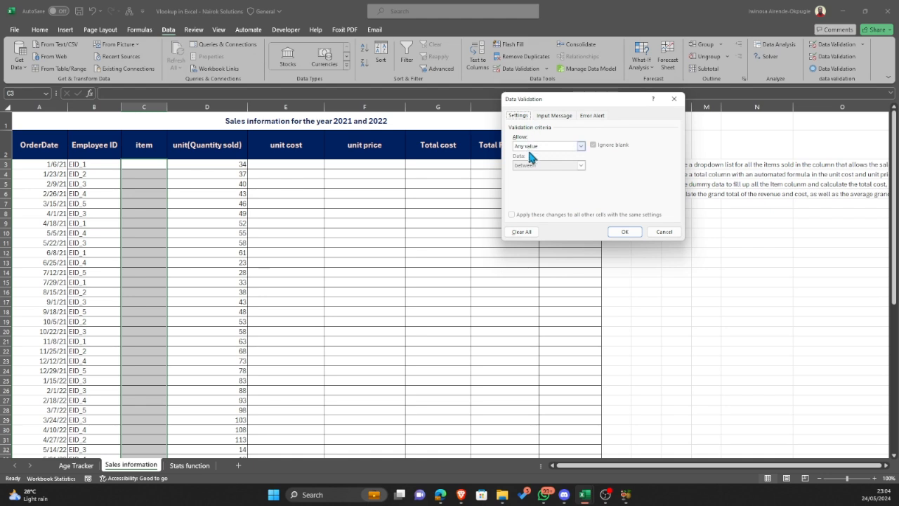
{"action": "left_click", "coordinate": [563, 146]}
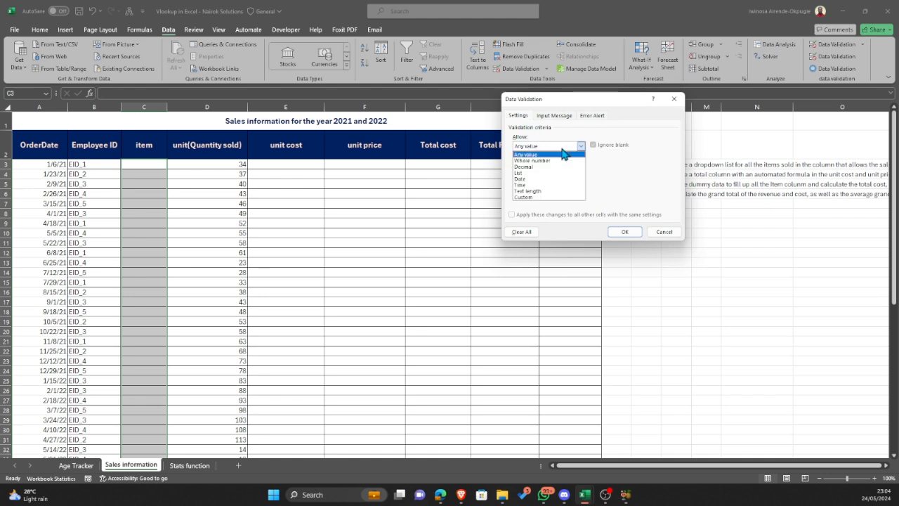
{"action": "left_click", "coordinate": [538, 149]}
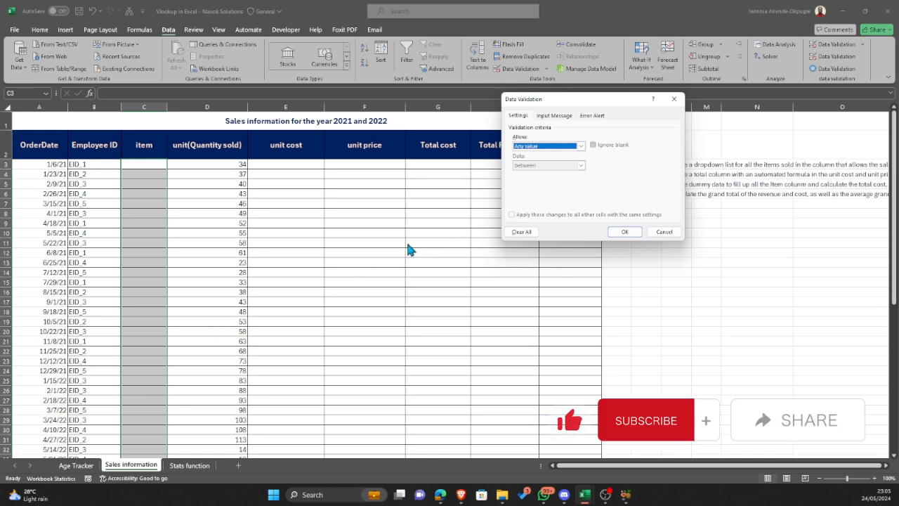
{"action": "left_click", "coordinate": [581, 147]}
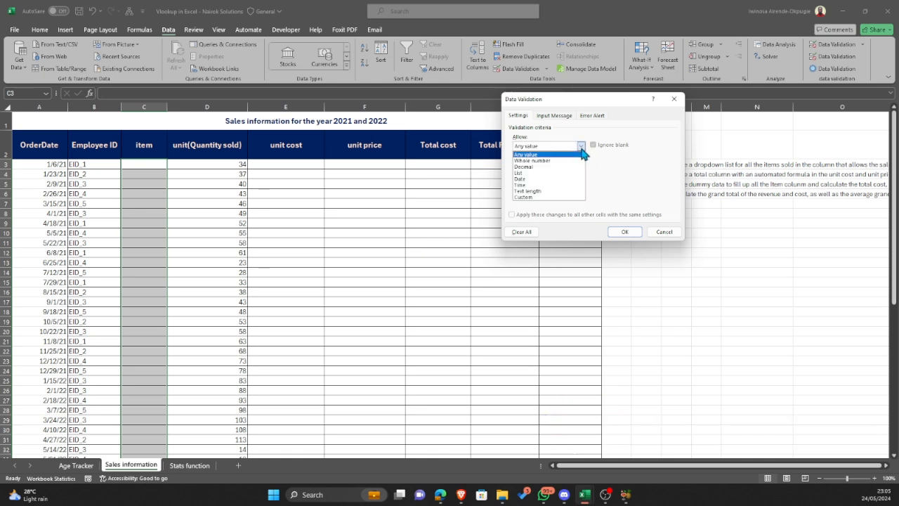
{"action": "left_click", "coordinate": [523, 174]}
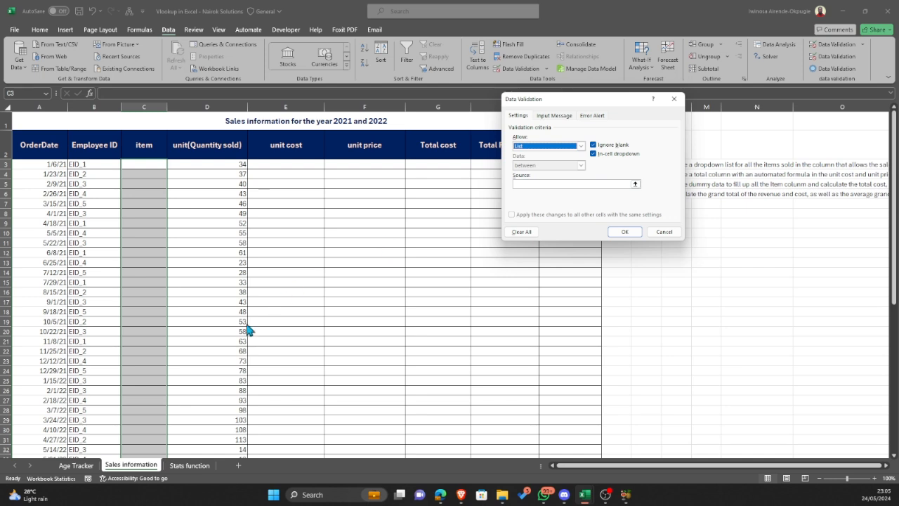
Step: Set the validation list's source to the Product info items =$B$54:$B$56 and apply the rule
{"action": "left_click", "coordinate": [634, 184]}
{"action": "scroll", "coordinate": [101, 337], "scroll_direction": "down", "scroll_amount": 3}
{"action": "scroll", "coordinate": [101, 347], "scroll_direction": "down", "scroll_amount": 6}
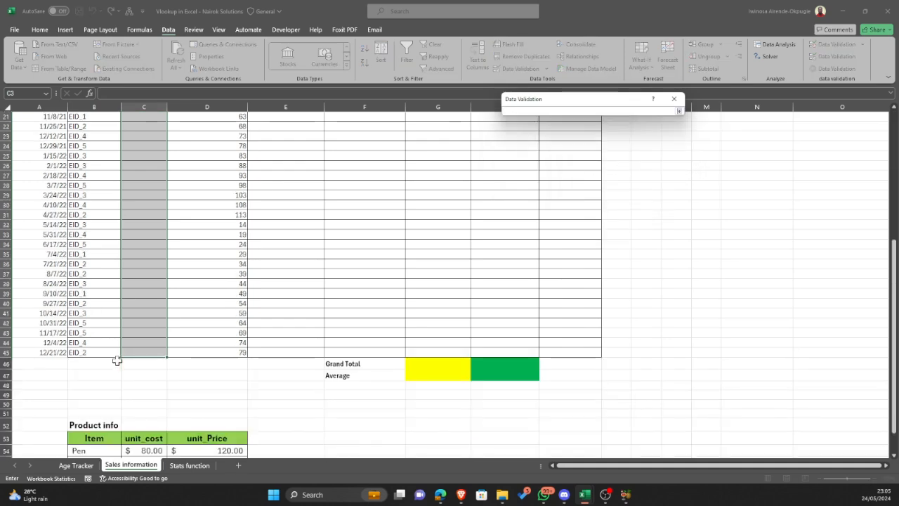
{"action": "left_click_drag", "start_coordinate": [79, 364], "coordinate": [81, 388]}
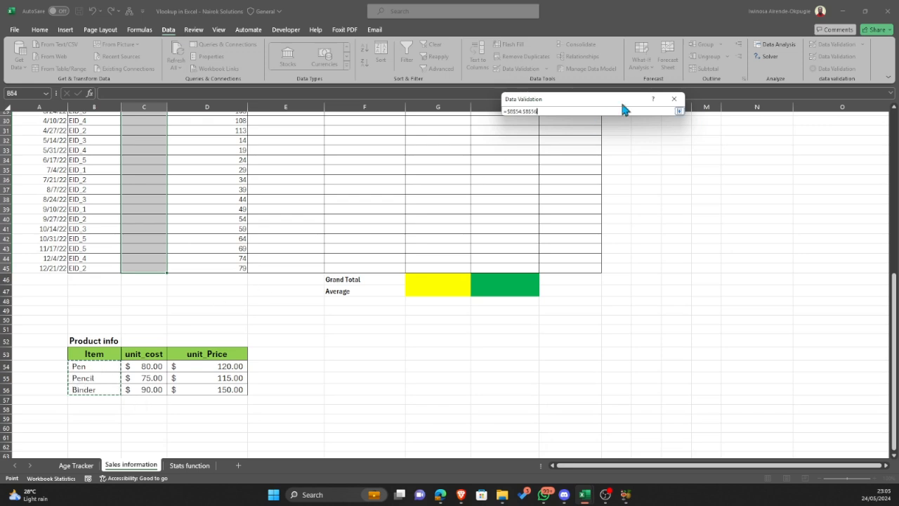
{"action": "left_click", "coordinate": [678, 112]}
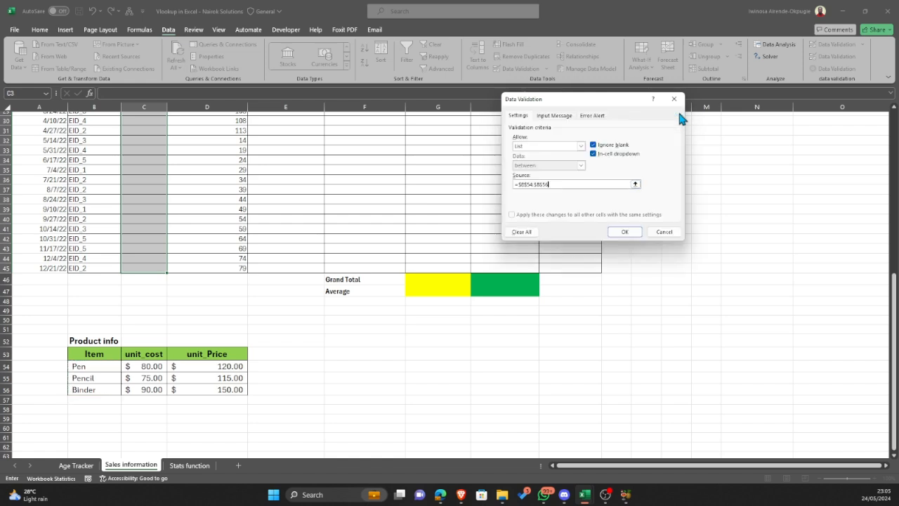
{"action": "left_click", "coordinate": [617, 233]}
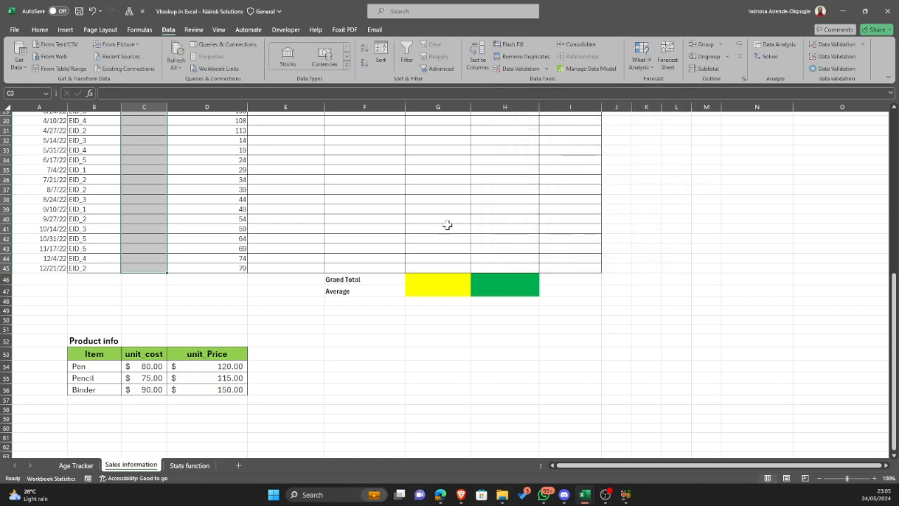
Step: Choose Pen, Pencil and Binder from the dropdown lists in item cells C3, C4 and C5 respectively
{"action": "scroll", "coordinate": [284, 205], "scroll_direction": "up", "scroll_amount": 6}
{"action": "scroll", "coordinate": [284, 204], "scroll_direction": "up", "scroll_amount": 4}
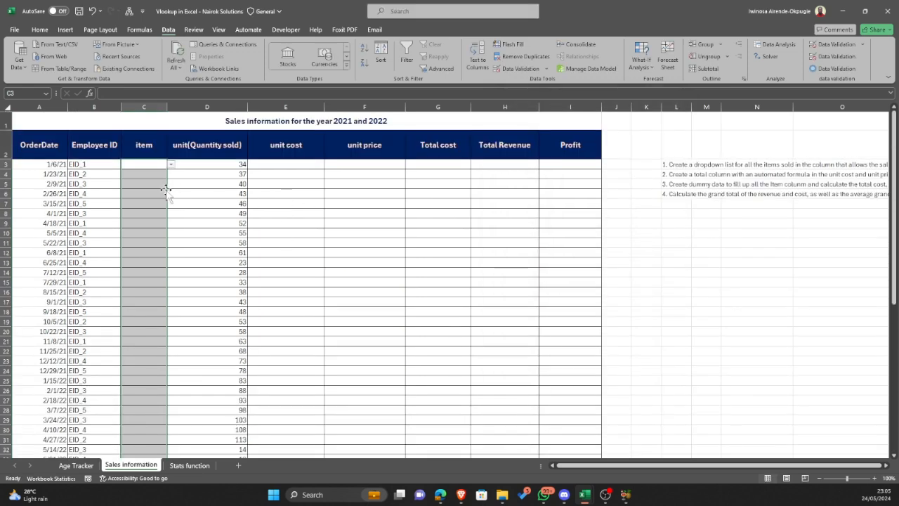
{"action": "left_click", "coordinate": [144, 181]}
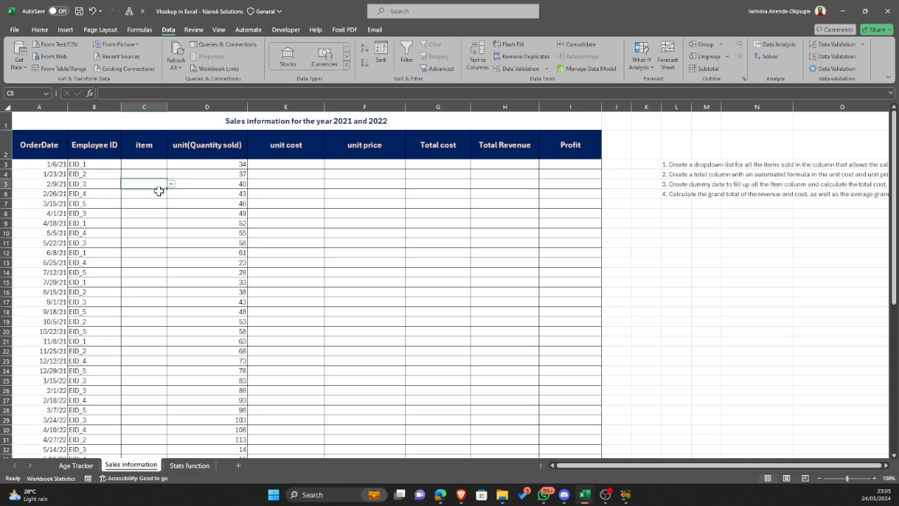
{"action": "left_click", "coordinate": [148, 164]}
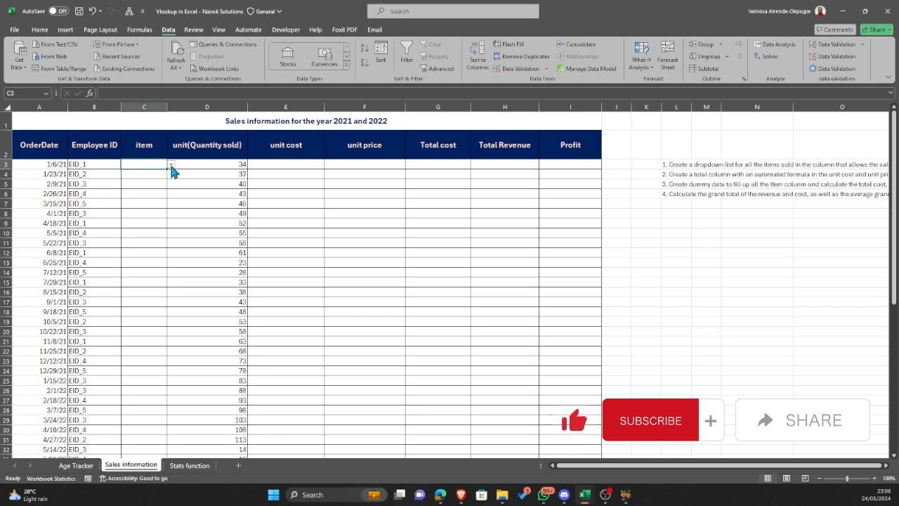
{"action": "left_click", "coordinate": [171, 164]}
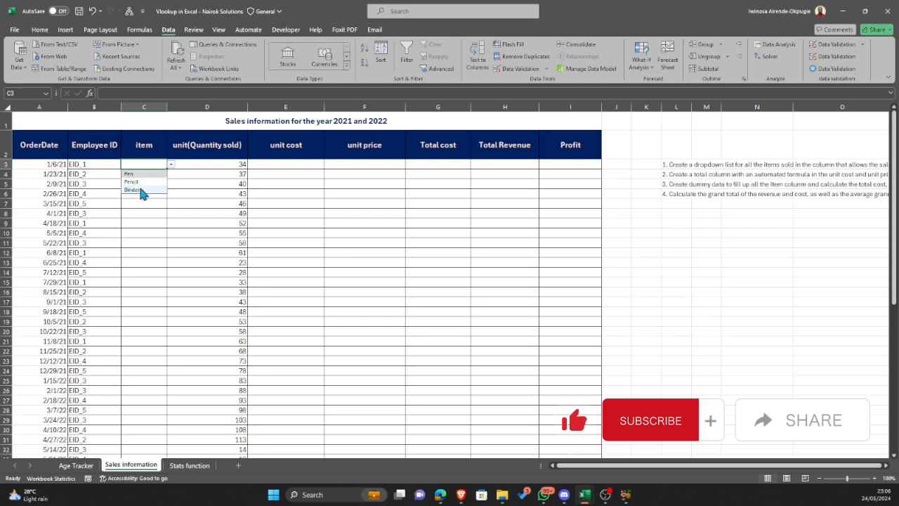
{"action": "left_click", "coordinate": [128, 174]}
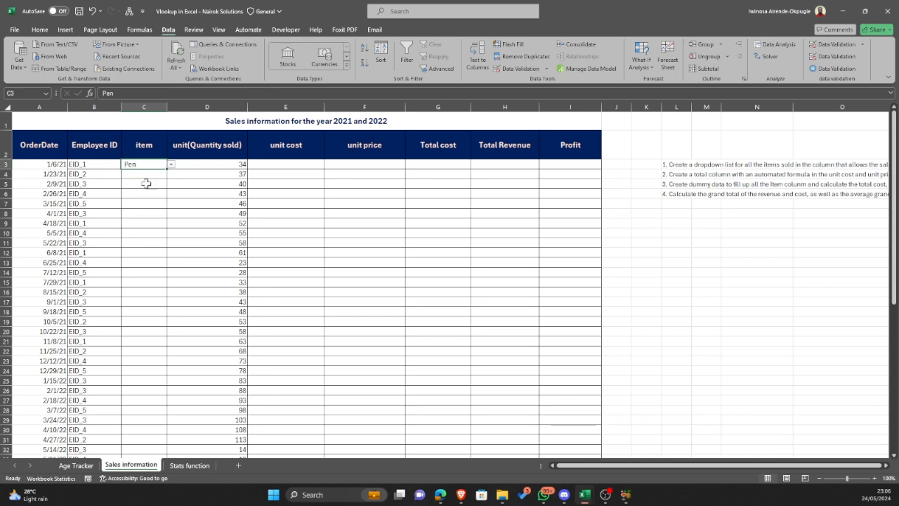
{"action": "left_click", "coordinate": [162, 175]}
{"action": "left_click", "coordinate": [171, 180]}
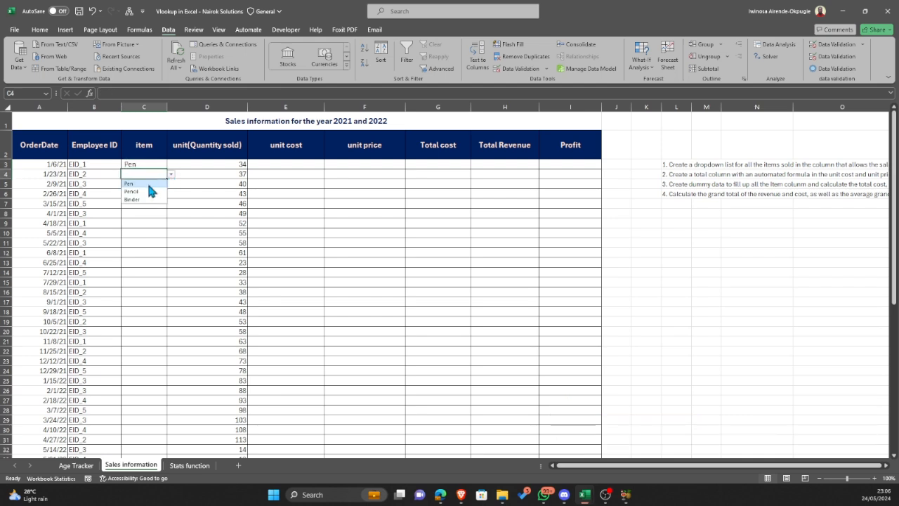
{"action": "left_click", "coordinate": [144, 192]}
{"action": "left_click", "coordinate": [162, 185]}
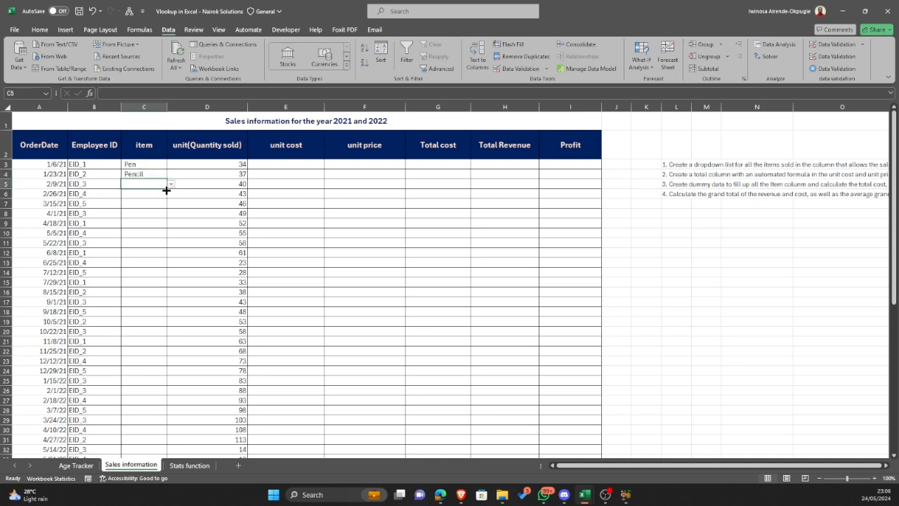
{"action": "left_click", "coordinate": [172, 184]}
{"action": "left_click", "coordinate": [149, 207]}
Step: Start a VLOOKUP formula in unit cost cell E3 with item cell C3 as the lookup value
{"action": "scroll", "coordinate": [273, 164], "scroll_direction": "down", "scroll_amount": 9}
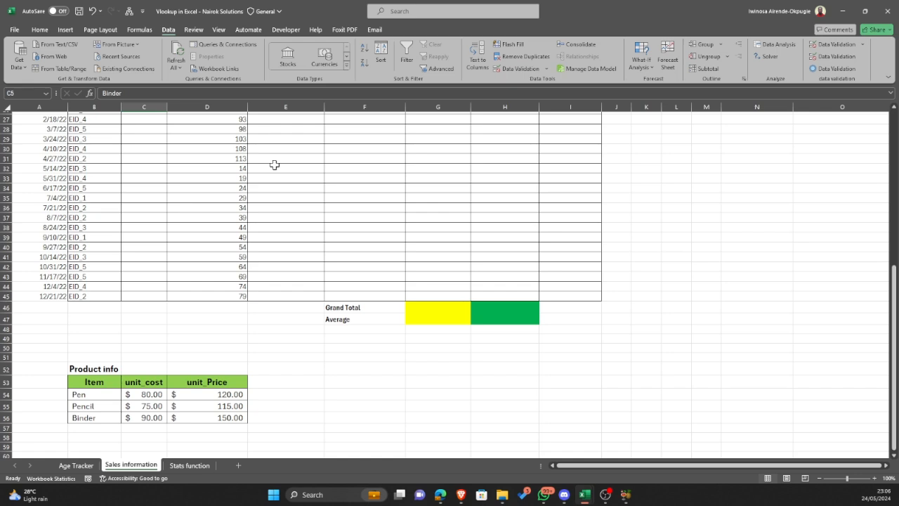
{"action": "scroll", "coordinate": [274, 164], "scroll_direction": "up", "scroll_amount": 9}
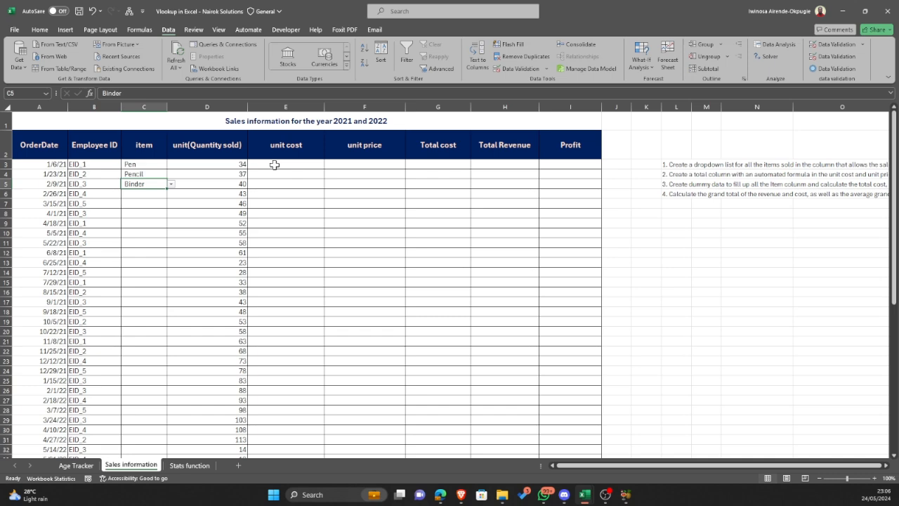
{"action": "scroll", "coordinate": [295, 172], "scroll_direction": "down", "scroll_amount": 1}
{"action": "scroll", "coordinate": [321, 173], "scroll_direction": "up", "scroll_amount": 1}
{"action": "left_click", "coordinate": [291, 165]}
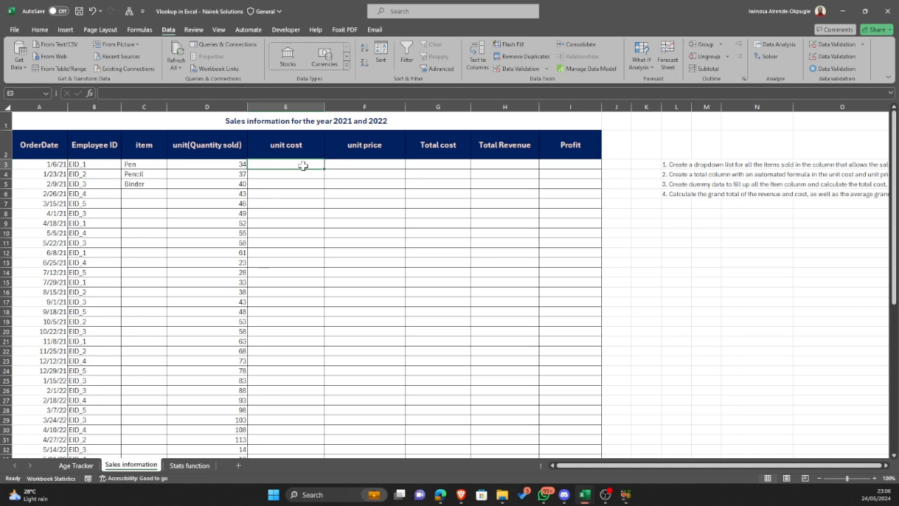
{"action": "type", "text": "=vlo"}
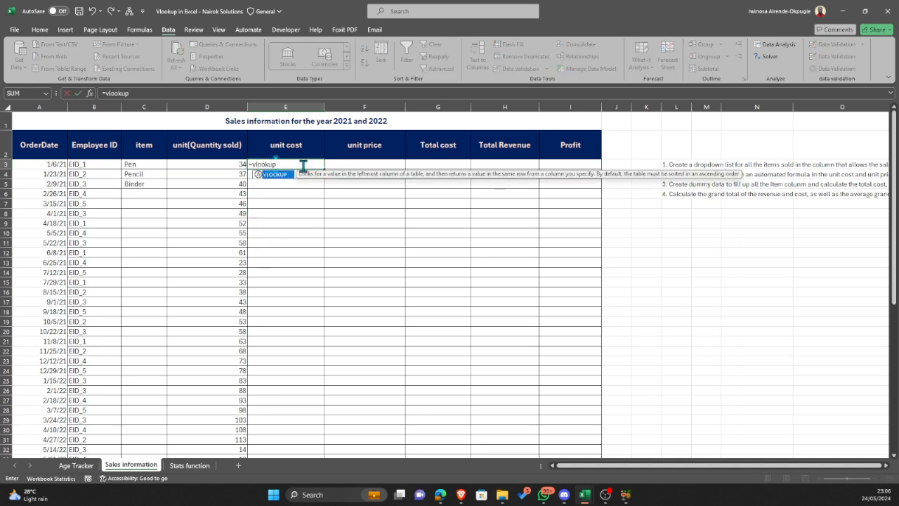
{"action": "type", "text": "okup("}
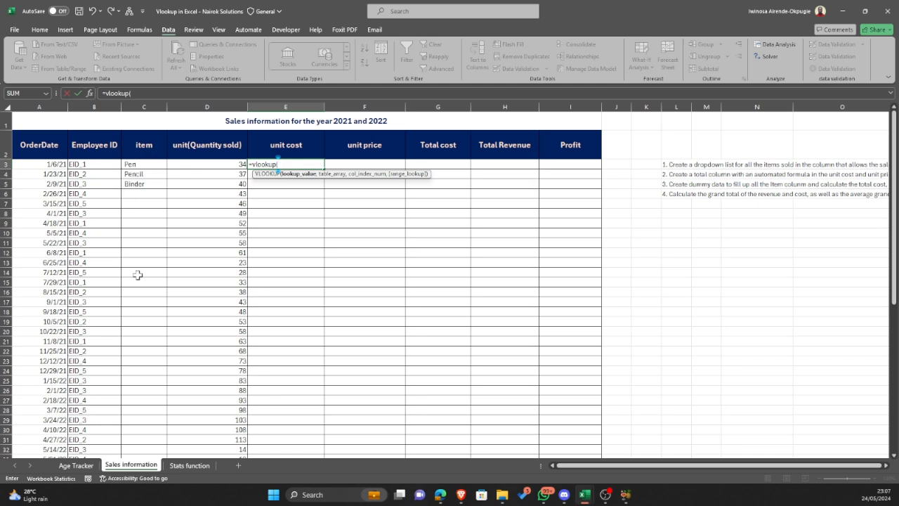
{"action": "left_click", "coordinate": [129, 166]}
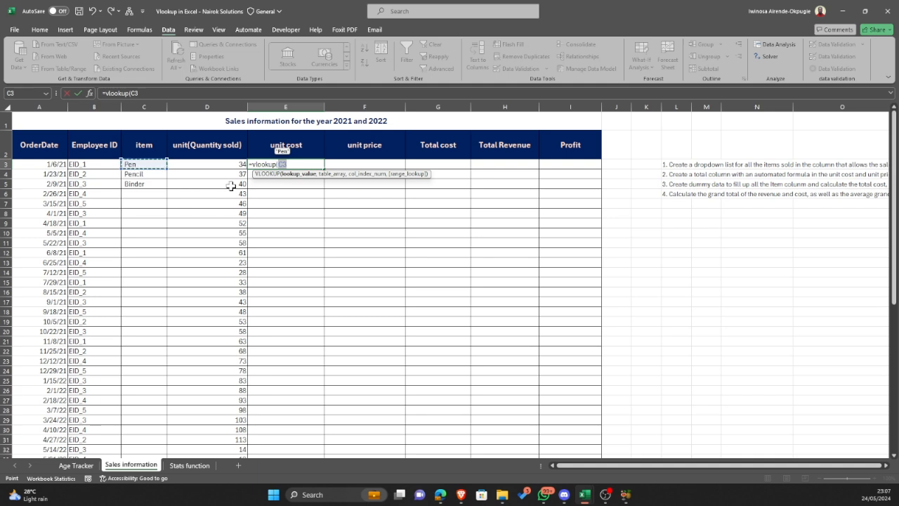
{"action": "type", "text": ","}
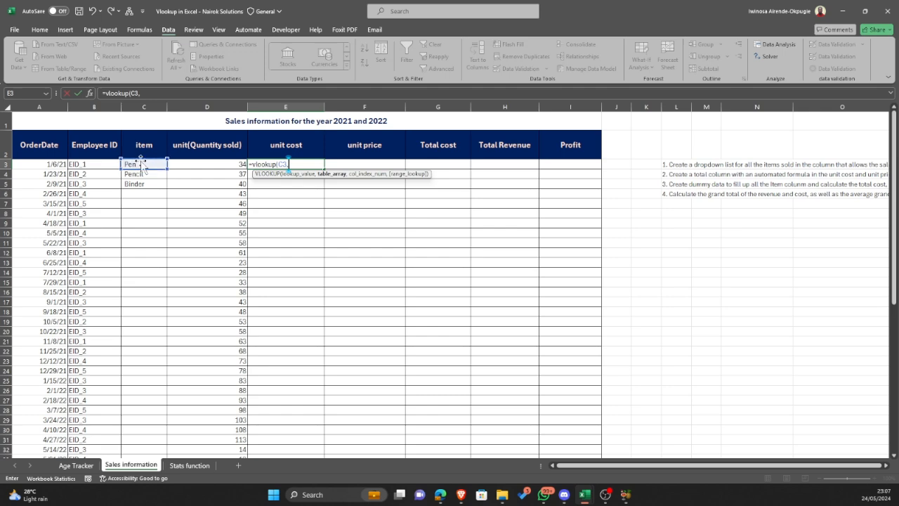
Step: Set the E3 lookup's table array to the whole Product info table, headers included, B53:D56
{"action": "scroll", "coordinate": [157, 320], "scroll_direction": "down", "scroll_amount": 12}
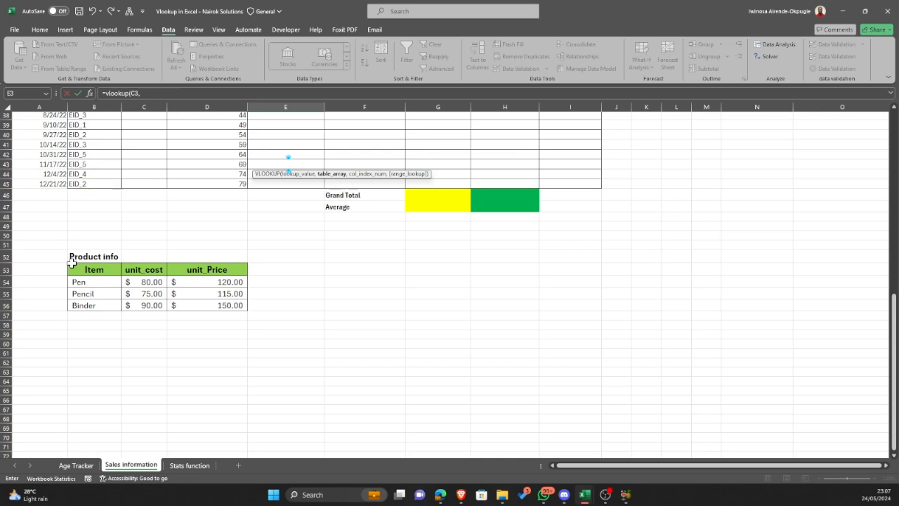
{"action": "left_click", "coordinate": [87, 270]}
{"action": "left_click_drag", "start_coordinate": [88, 270], "coordinate": [195, 314]}
{"action": "scroll", "coordinate": [195, 314], "scroll_direction": "up", "scroll_amount": 12}
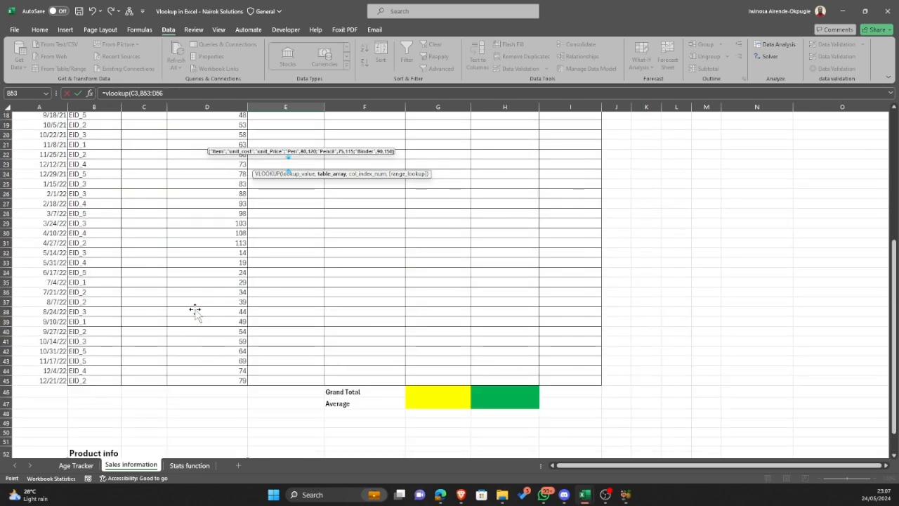
{"action": "scroll", "coordinate": [195, 314], "scroll_direction": "up", "scroll_amount": 1}
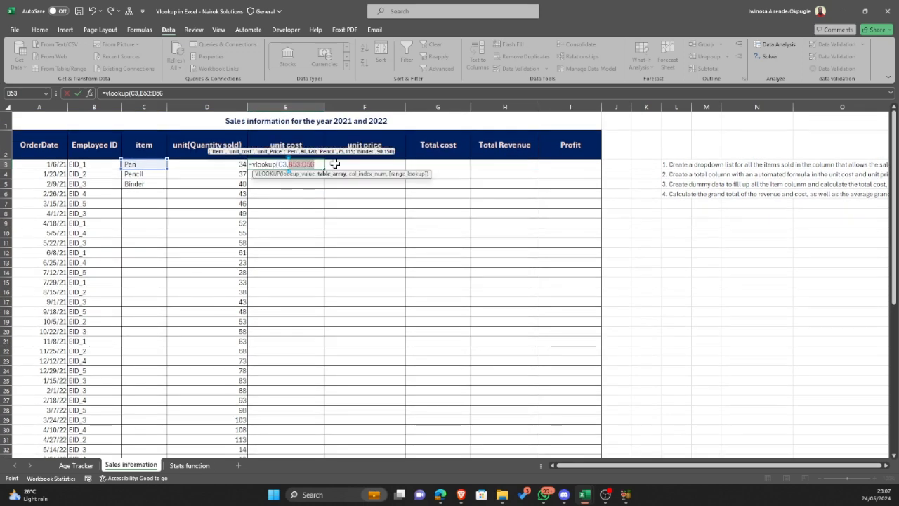
{"action": "type", "text": ","}
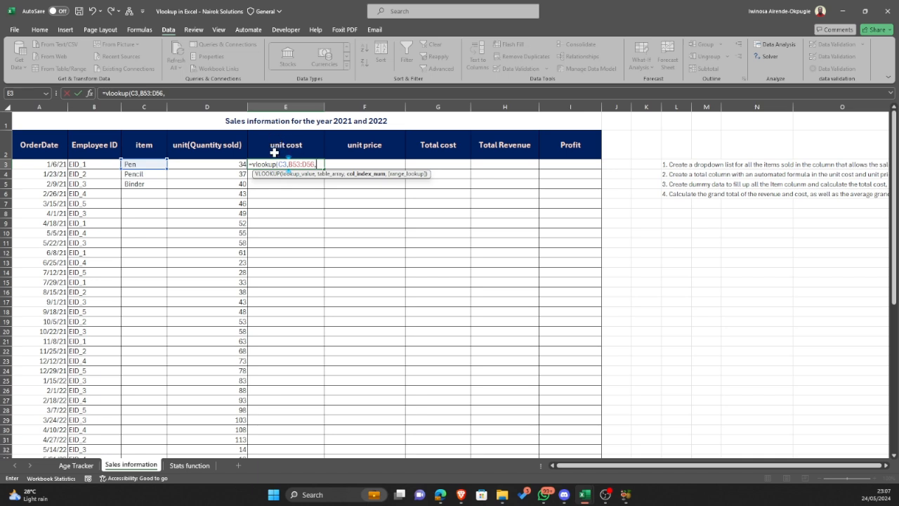
Step: Complete the E3 lookup with column index 2 and FALSE for an exact match, and enter the formula
{"action": "scroll", "coordinate": [273, 154], "scroll_direction": "down", "scroll_amount": 10}
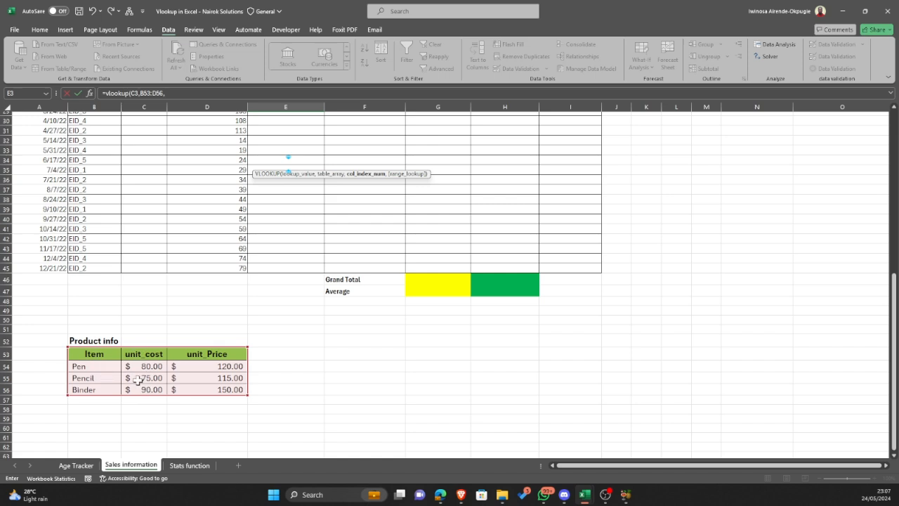
{"action": "scroll", "coordinate": [180, 362], "scroll_direction": "up", "scroll_amount": 10}
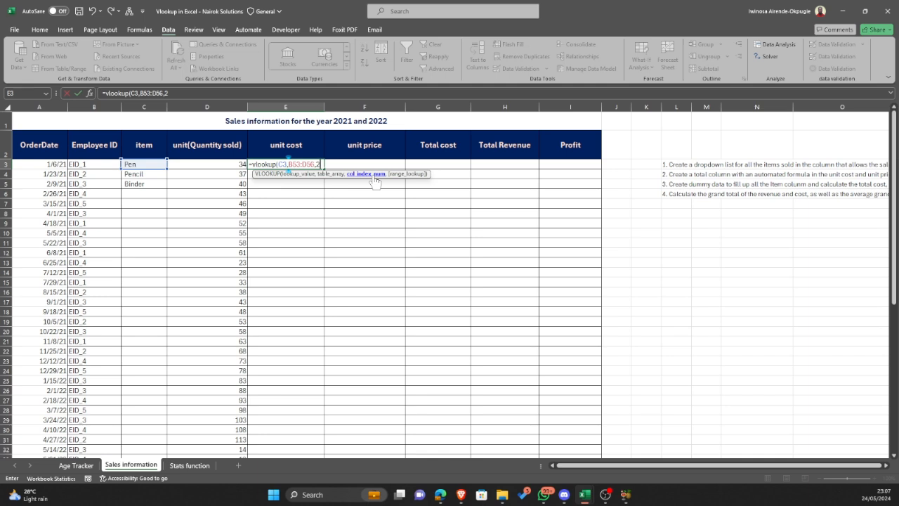
{"action": "type", "text": ","}
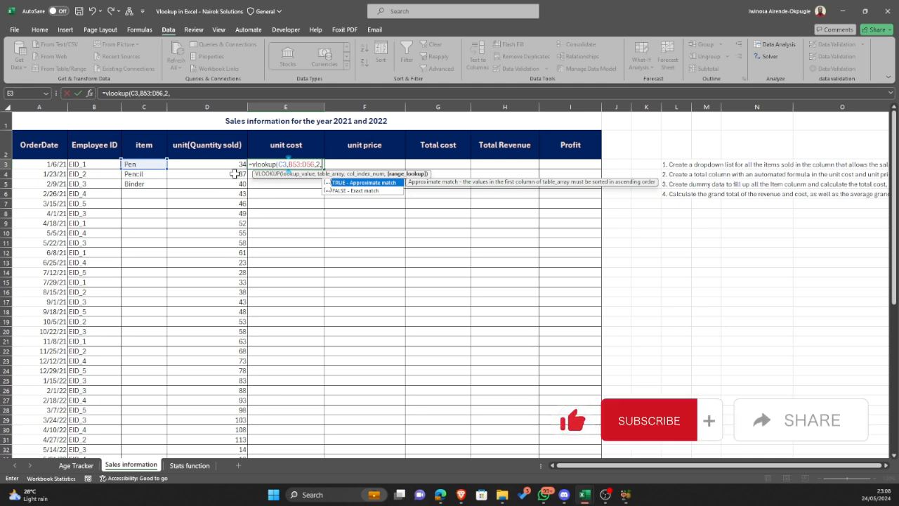
{"action": "scroll", "coordinate": [228, 175], "scroll_direction": "down", "scroll_amount": 2}
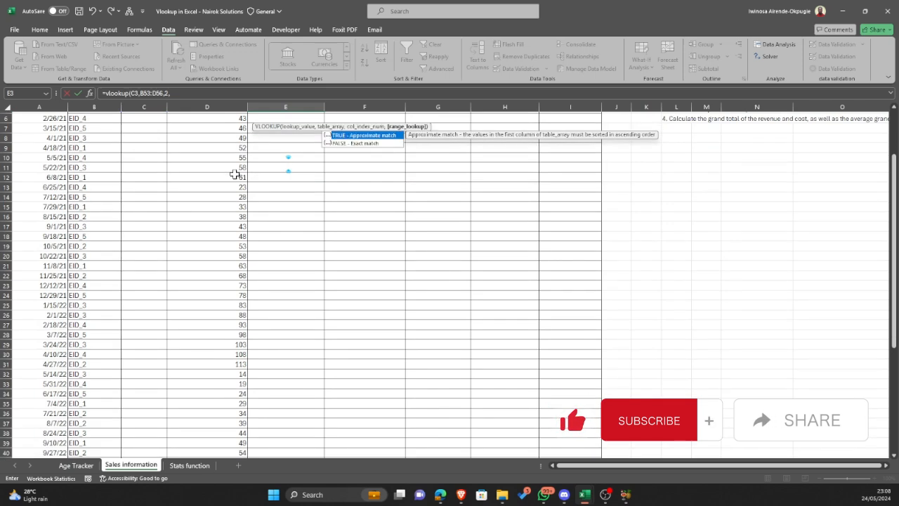
{"action": "scroll", "coordinate": [234, 173], "scroll_direction": "up", "scroll_amount": 2}
{"action": "scroll", "coordinate": [235, 174], "scroll_direction": "down", "scroll_amount": 13}
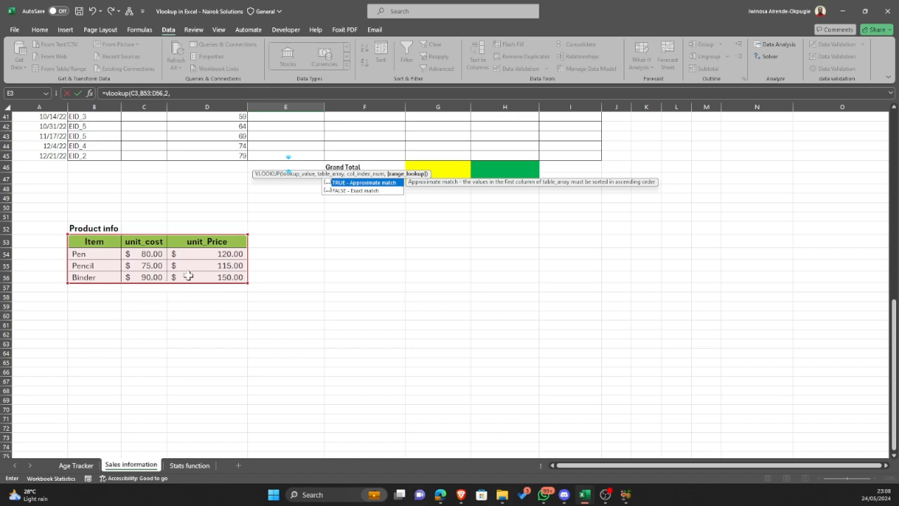
{"action": "double_click", "coordinate": [340, 191]}
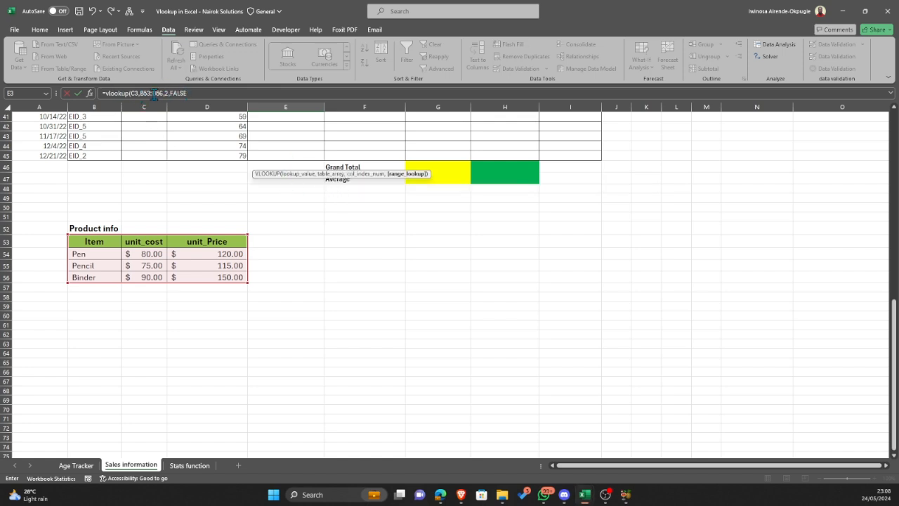
{"action": "scroll", "coordinate": [187, 156], "scroll_direction": "up", "scroll_amount": 13}
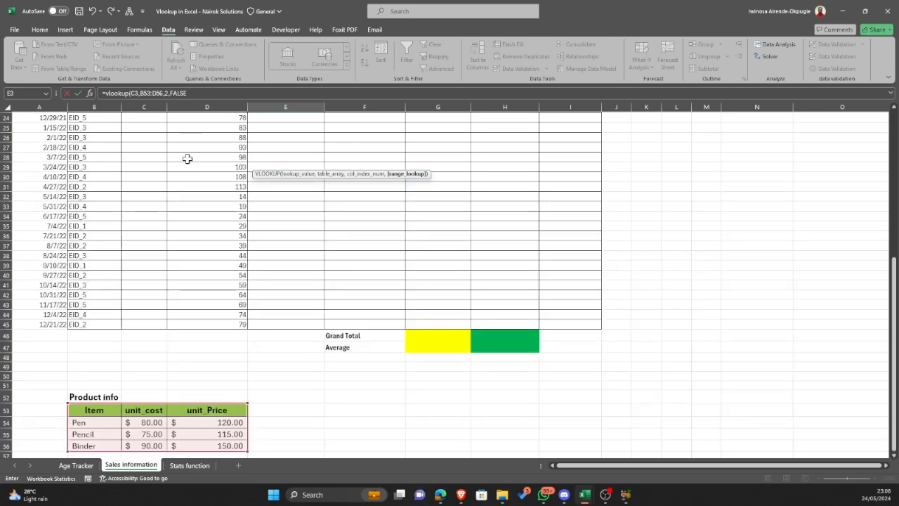
{"action": "scroll", "coordinate": [217, 181], "scroll_direction": "up", "scroll_amount": 1}
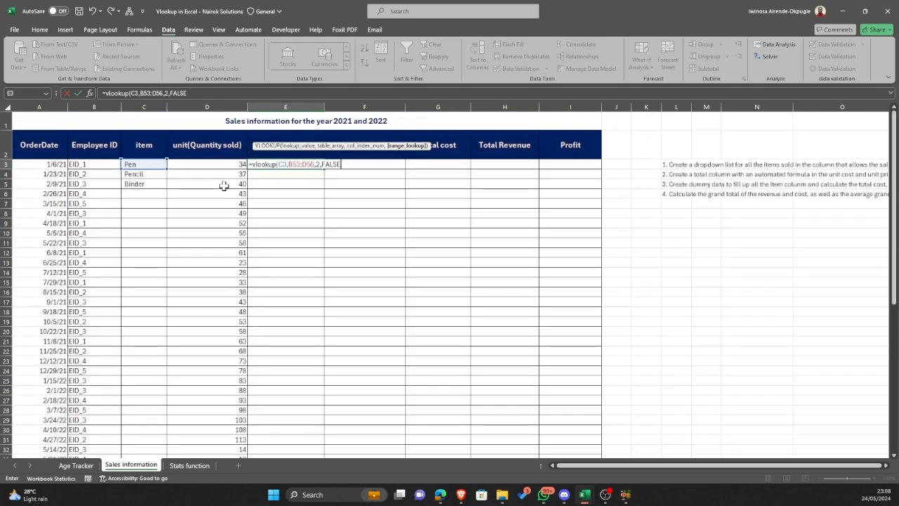
{"action": "type", "text": ")"}
{"action": "key", "text": "Return"}
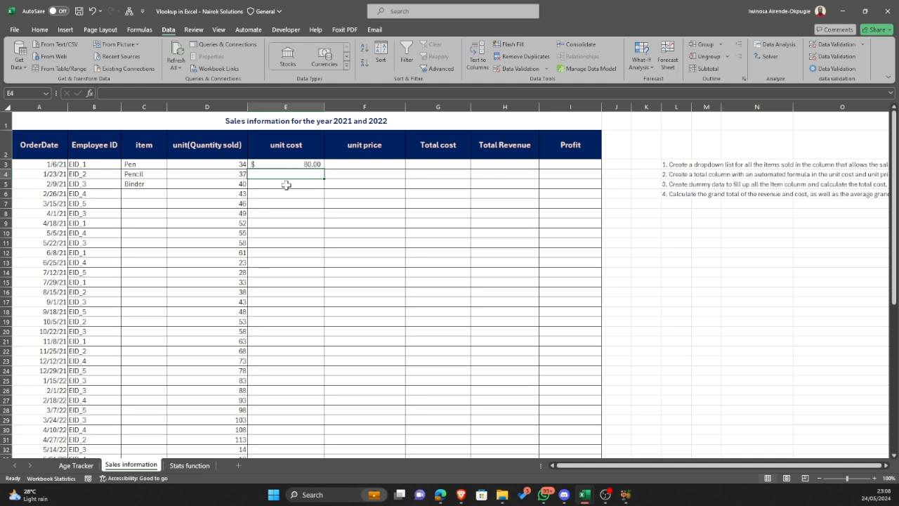
Step: Test the unit cost lookup by switching the item in C3 to Pencil and finally to Binder
{"action": "scroll", "coordinate": [286, 185], "scroll_direction": "down", "scroll_amount": 10}
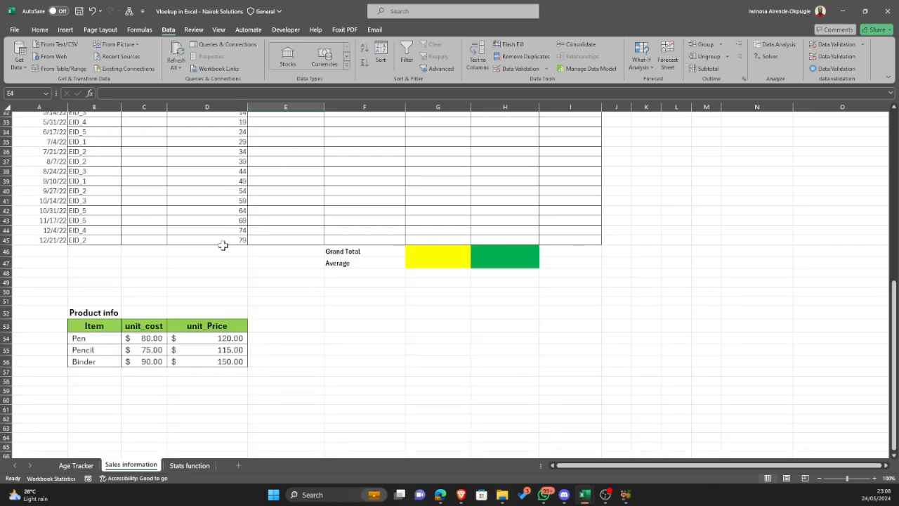
{"action": "scroll", "coordinate": [202, 283], "scroll_direction": "up", "scroll_amount": 10}
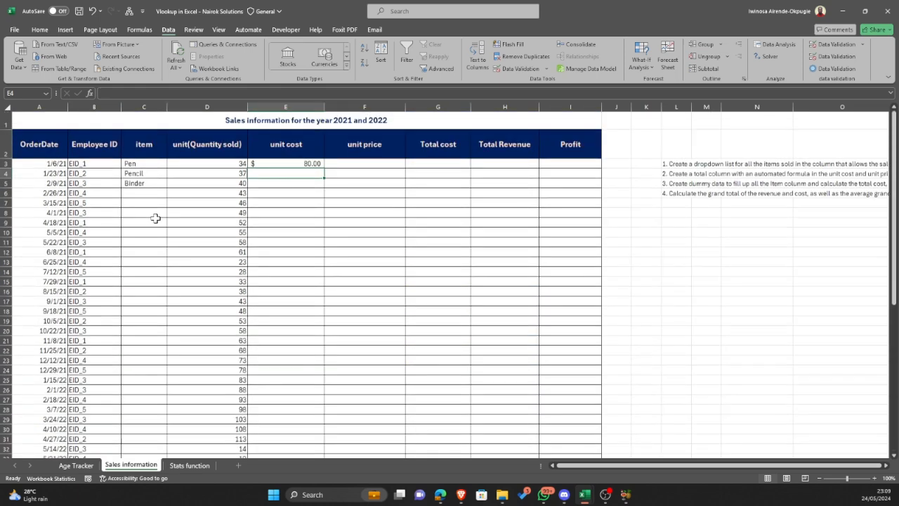
{"action": "left_click", "coordinate": [154, 163]}
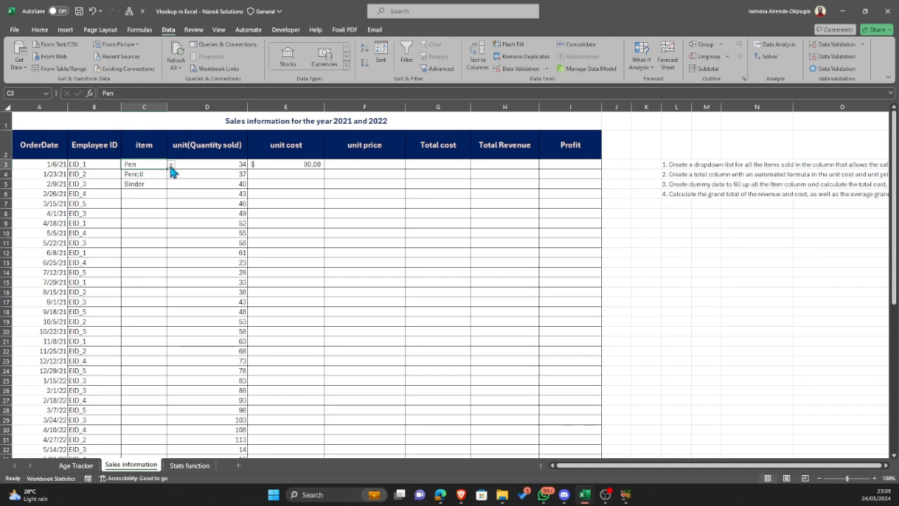
{"action": "left_click", "coordinate": [172, 163]}
{"action": "left_click", "coordinate": [134, 184]}
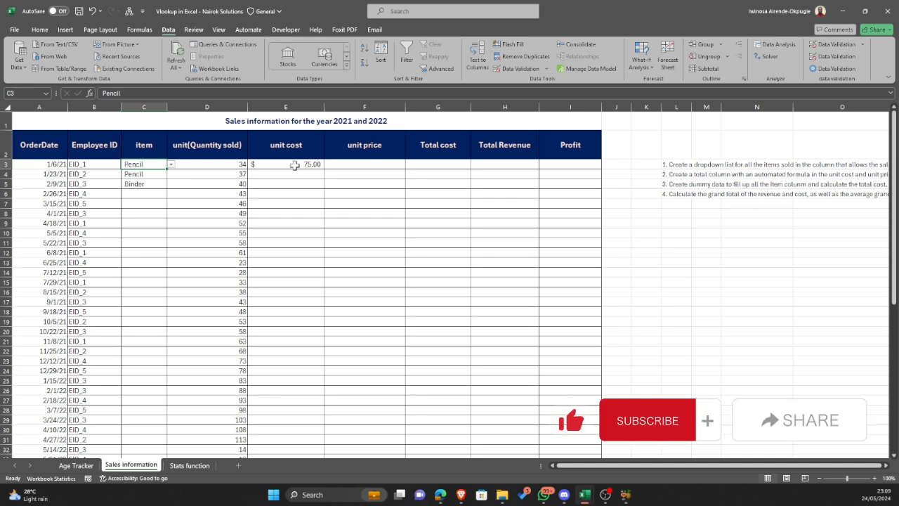
{"action": "left_click", "coordinate": [172, 164]}
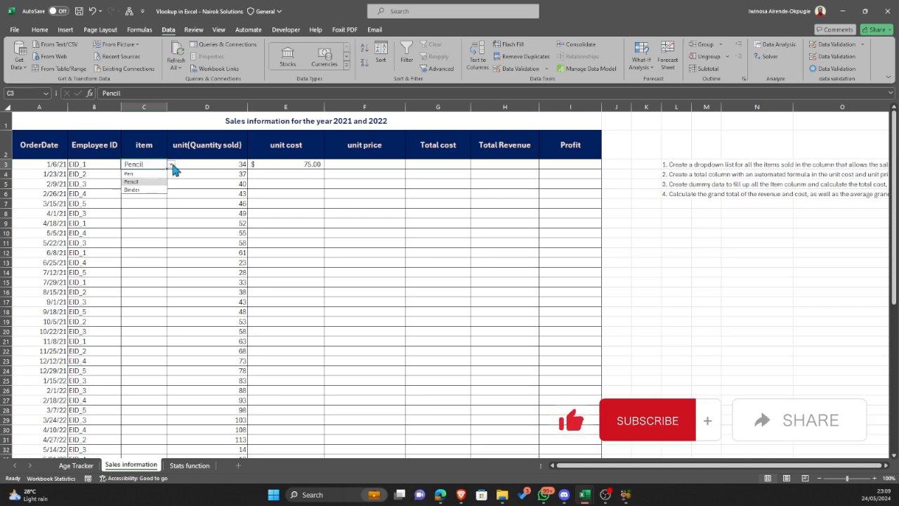
{"action": "left_click", "coordinate": [150, 190]}
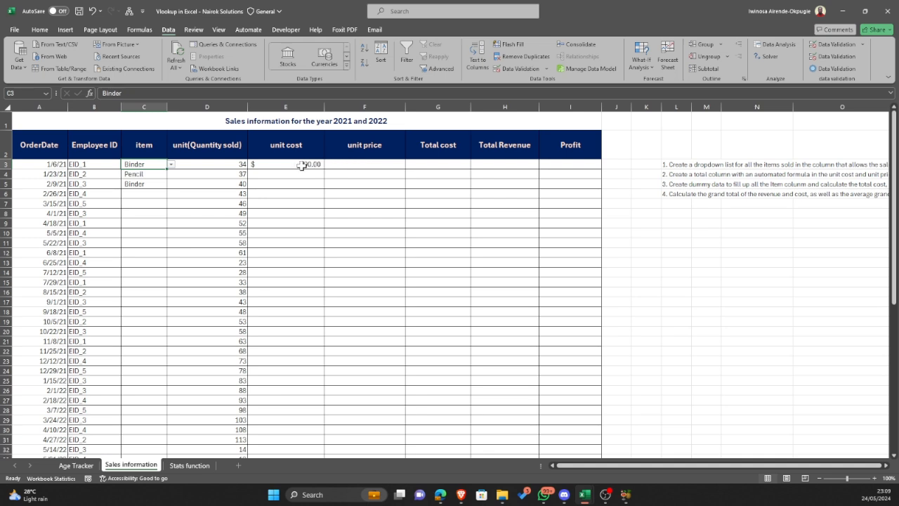
{"action": "left_click", "coordinate": [301, 165]}
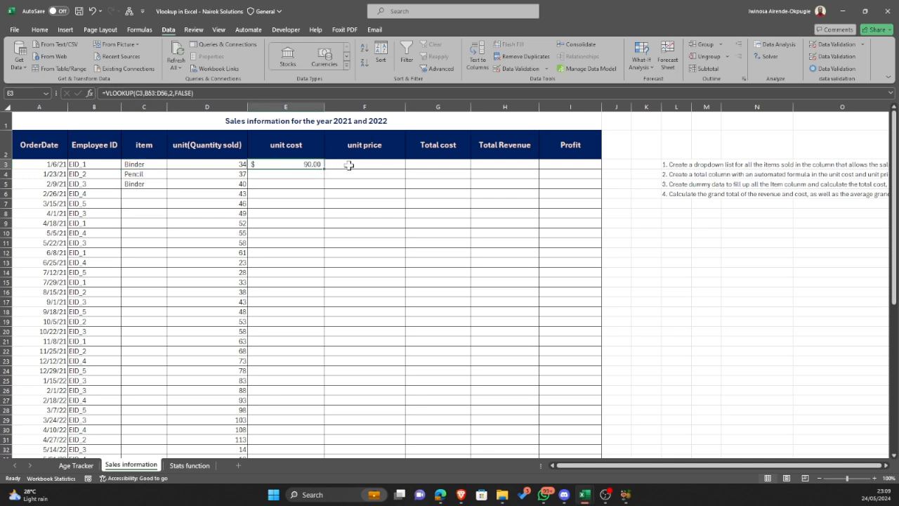
Step: Start a VLOOKUP formula in unit price cell F3 with item cell C3 as the lookup value
{"action": "left_click", "coordinate": [348, 165]}
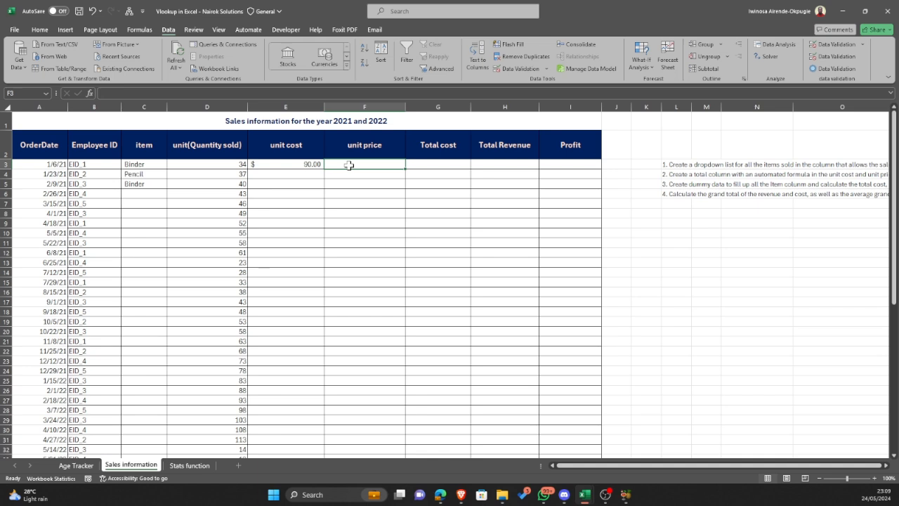
{"action": "type", "text": "=v"}
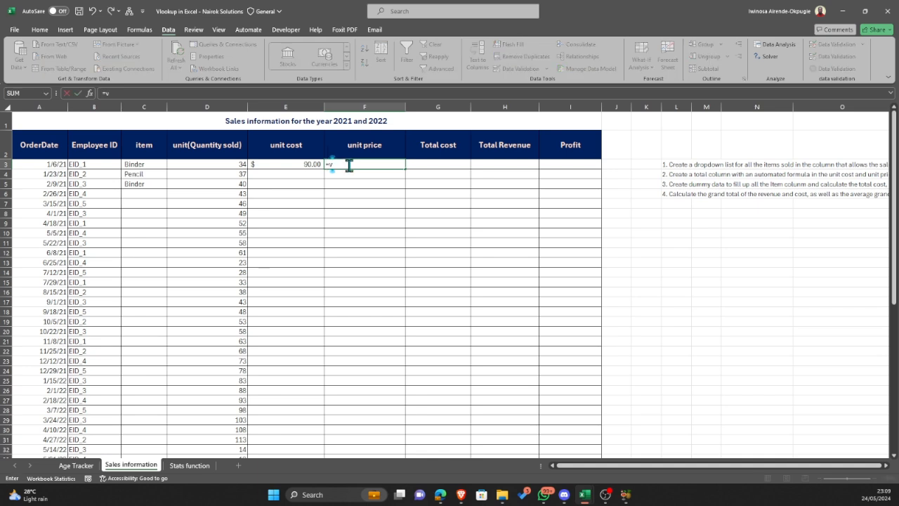
{"action": "type", "text": "lookup"}
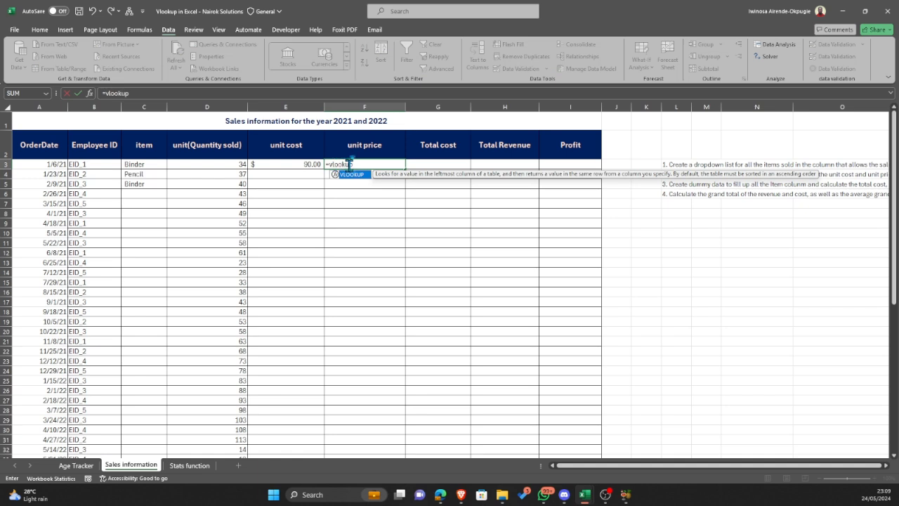
{"action": "type", "text": "("}
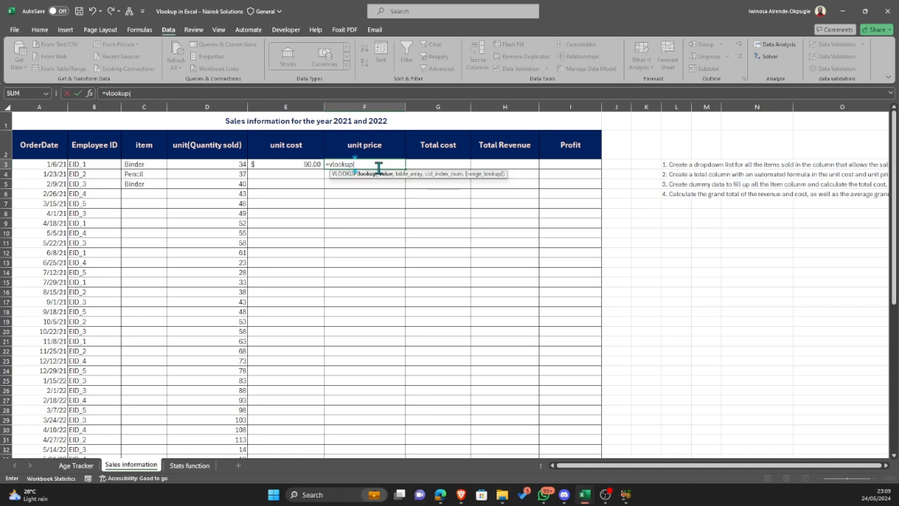
{"action": "left_click", "coordinate": [137, 164]}
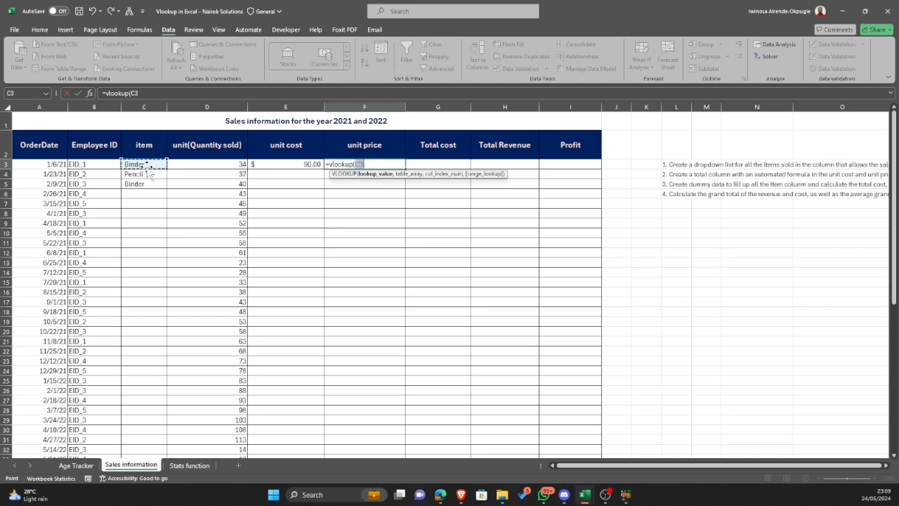
{"action": "type", "text": ","}
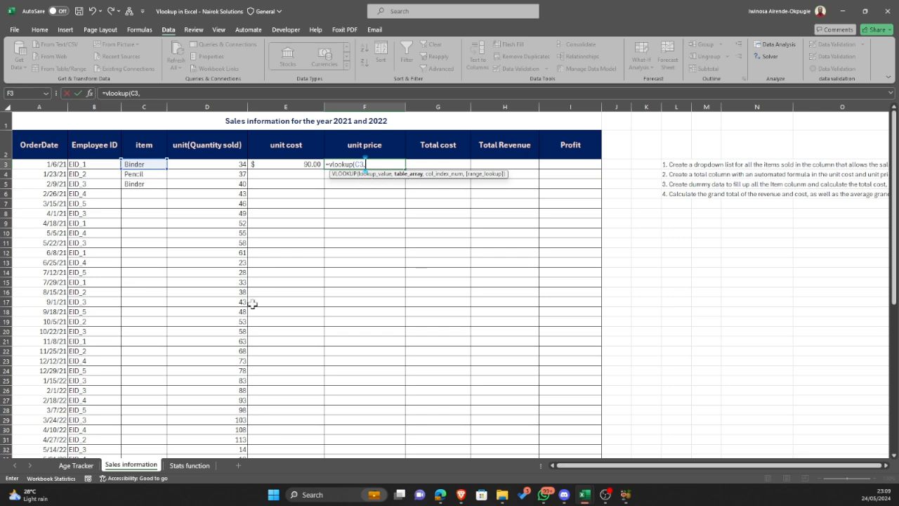
Step: Set the F3 lookup's table array to the whole Product info table, headers included, B53:D56
{"action": "scroll", "coordinate": [237, 361], "scroll_direction": "down", "scroll_amount": 10}
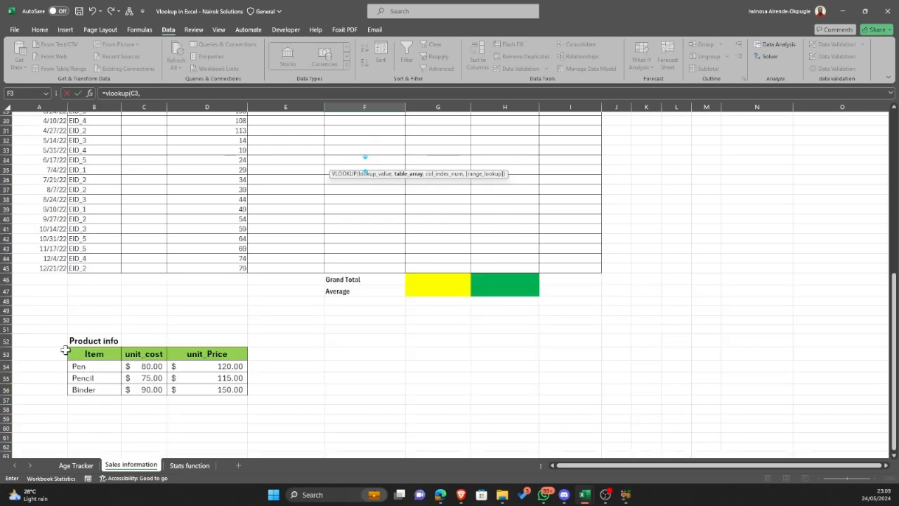
{"action": "left_click_drag", "start_coordinate": [79, 351], "coordinate": [209, 391]}
{"action": "scroll", "coordinate": [150, 368], "scroll_direction": "up", "scroll_amount": 5}
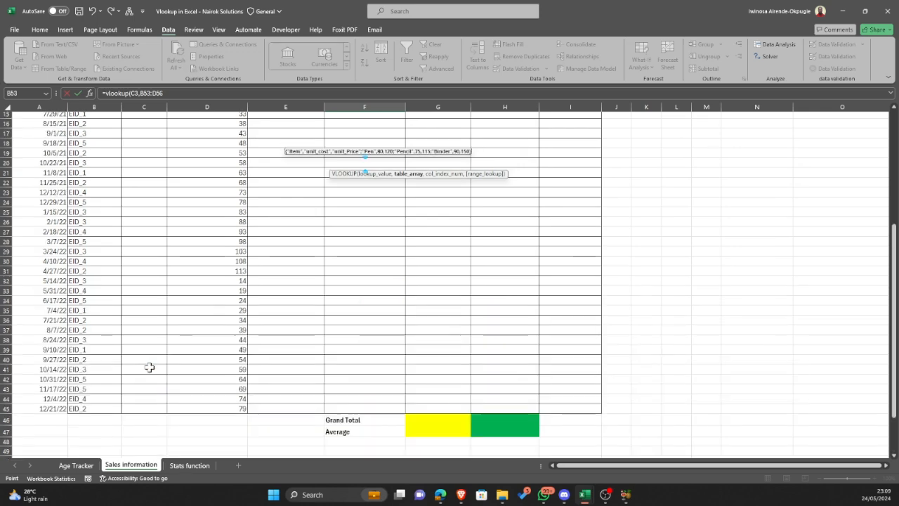
{"action": "scroll", "coordinate": [150, 367], "scroll_direction": "up", "scroll_amount": 5}
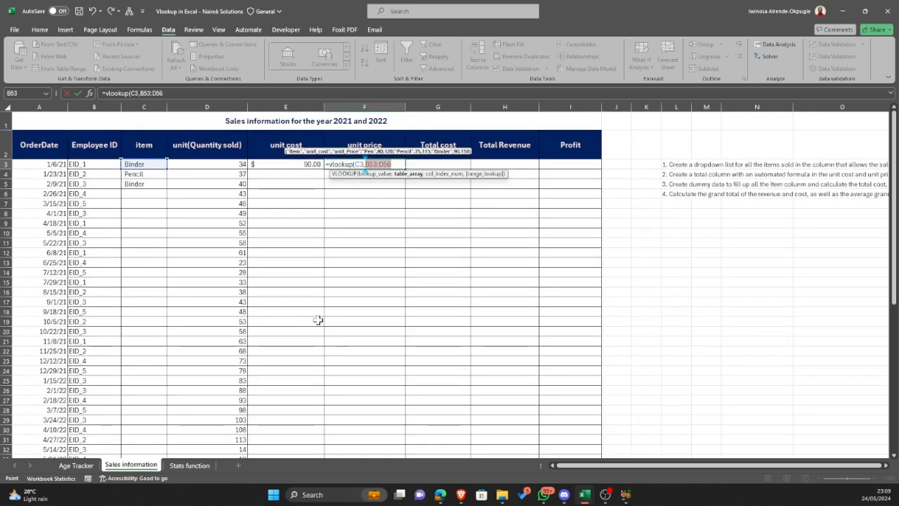
{"action": "type", "text": ","}
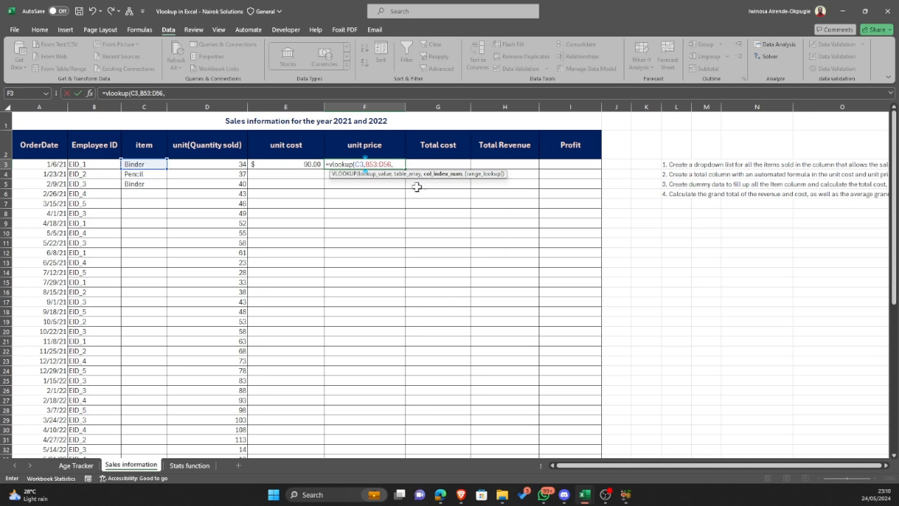
Step: Complete the F3 lookup with column index 3 for unit_Price and FALSE for an exact match, and enter the formula
{"action": "scroll", "coordinate": [175, 387], "scroll_direction": "down", "scroll_amount": 9}
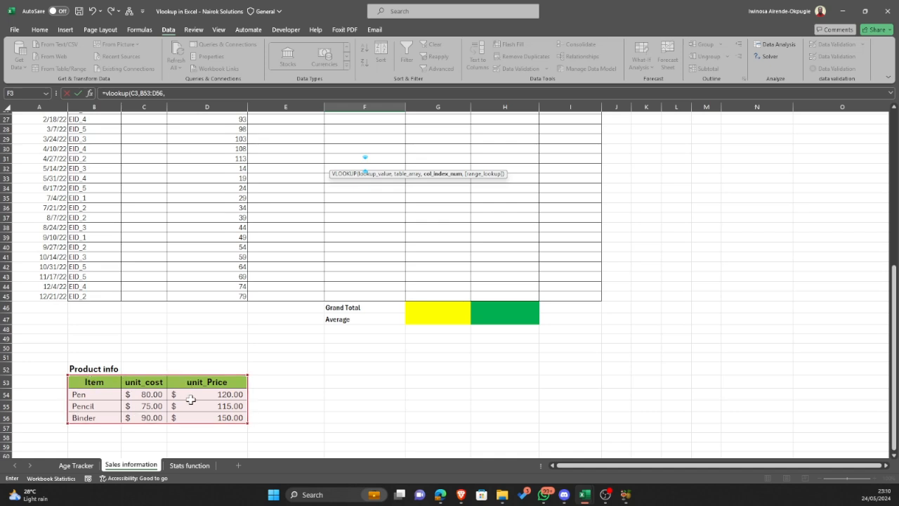
{"action": "scroll", "coordinate": [190, 399], "scroll_direction": "up", "scroll_amount": 9}
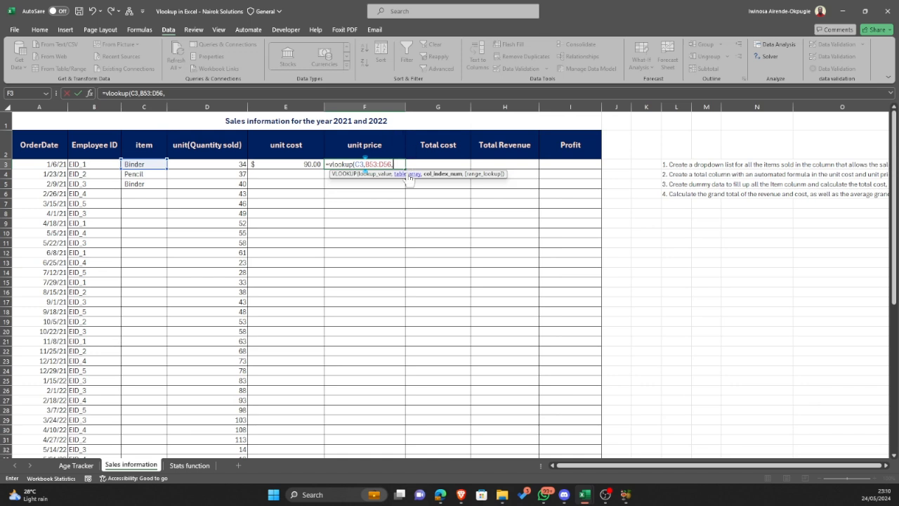
{"action": "type", "text": ","}
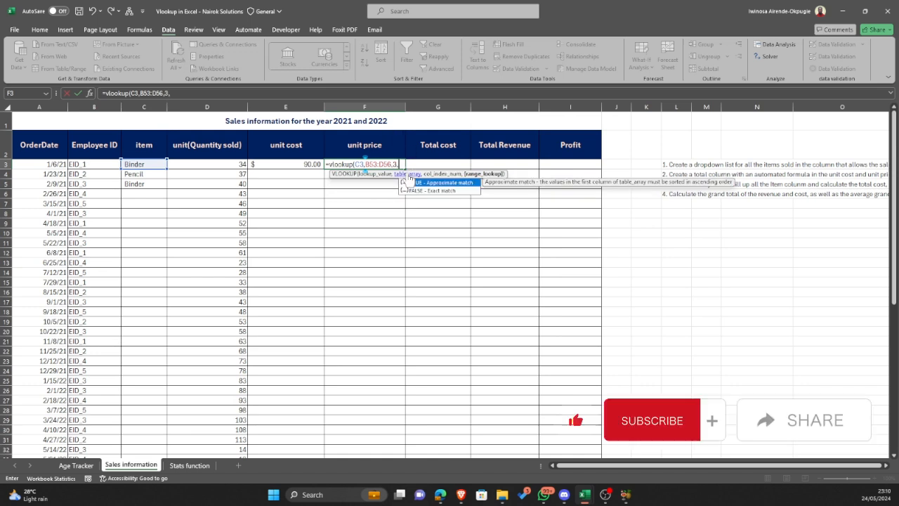
{"action": "double_click", "coordinate": [443, 191]}
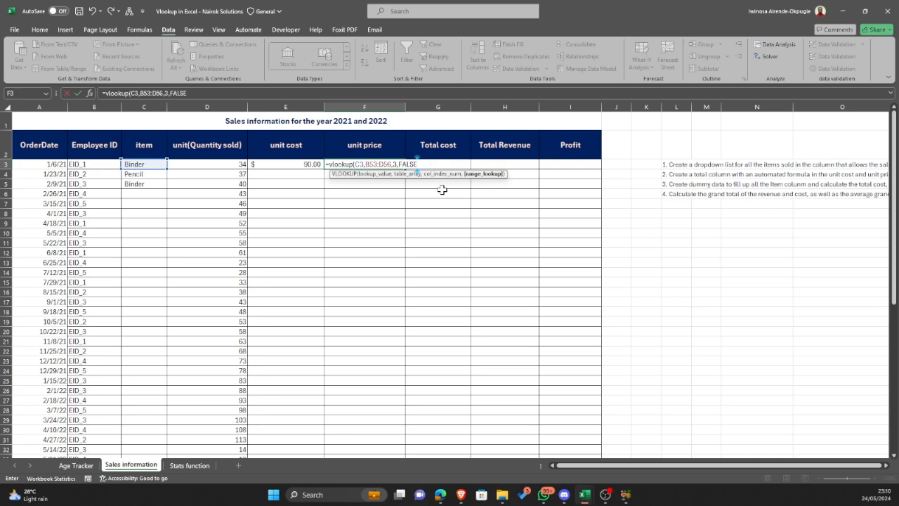
{"action": "type", "text": ")"}
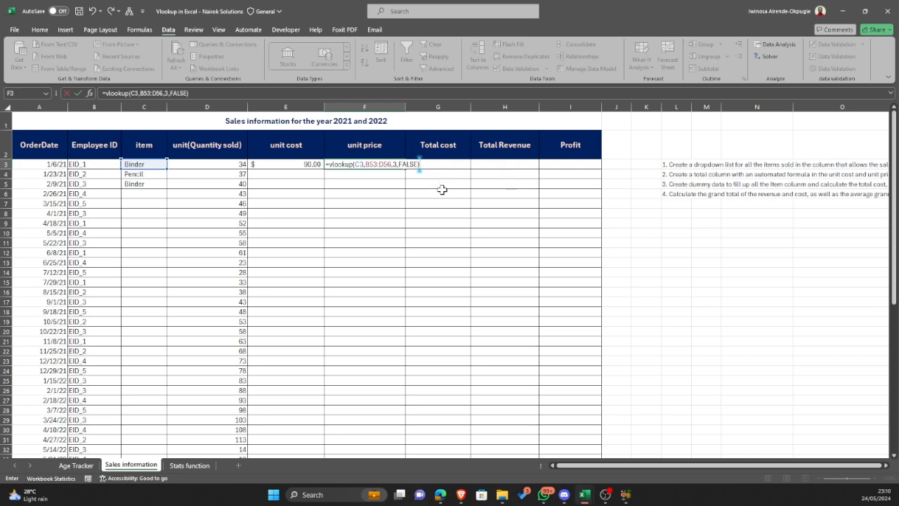
{"action": "key", "text": "Return"}
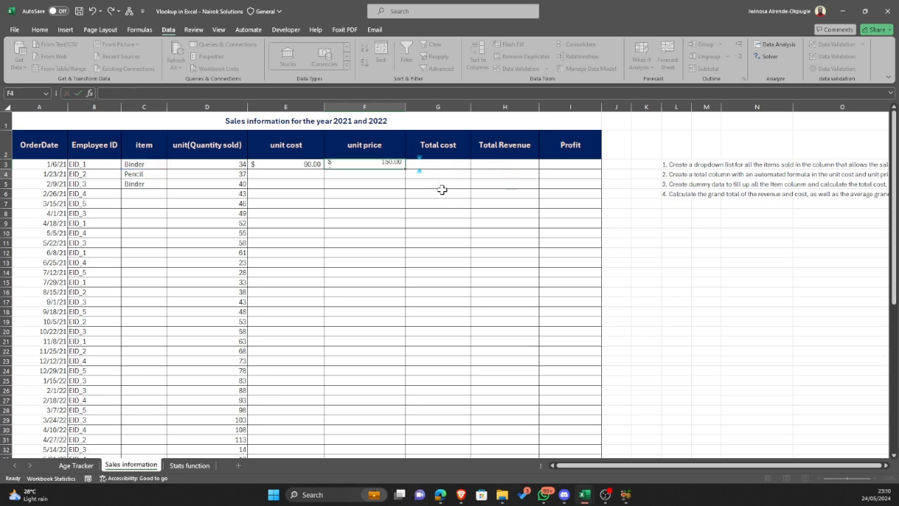
Step: Test both lookups by switching the item in C3 to Pen and comparing the returned cost and price with Product info
{"action": "left_click", "coordinate": [149, 163]}
{"action": "left_click", "coordinate": [170, 165]}
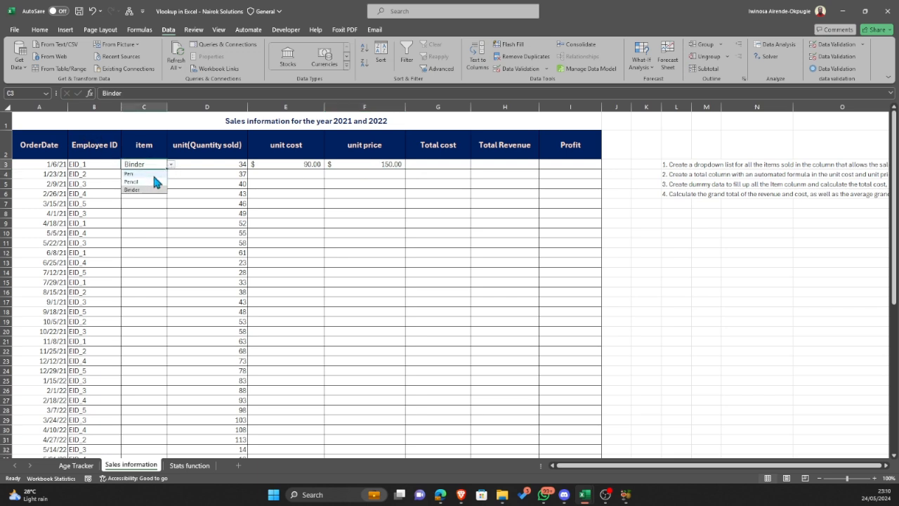
{"action": "left_click", "coordinate": [153, 178]}
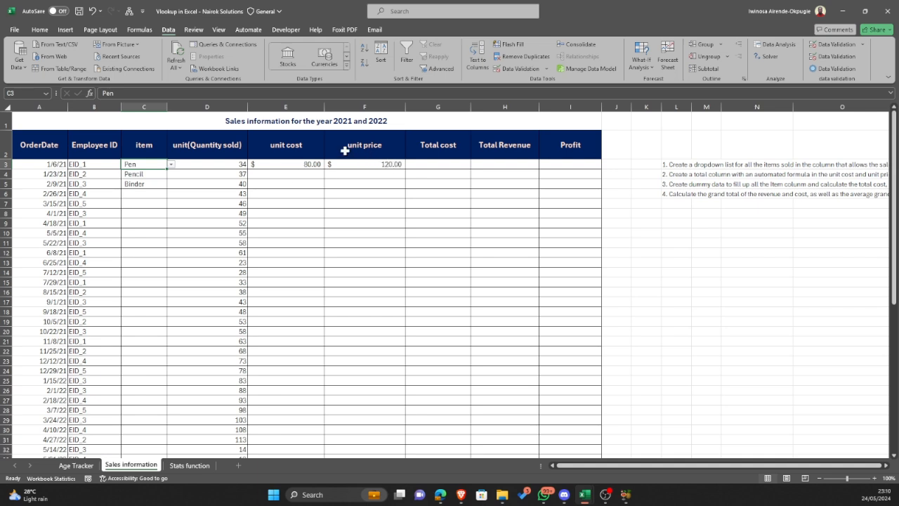
{"action": "scroll", "coordinate": [309, 278], "scroll_direction": "down", "scroll_amount": 9}
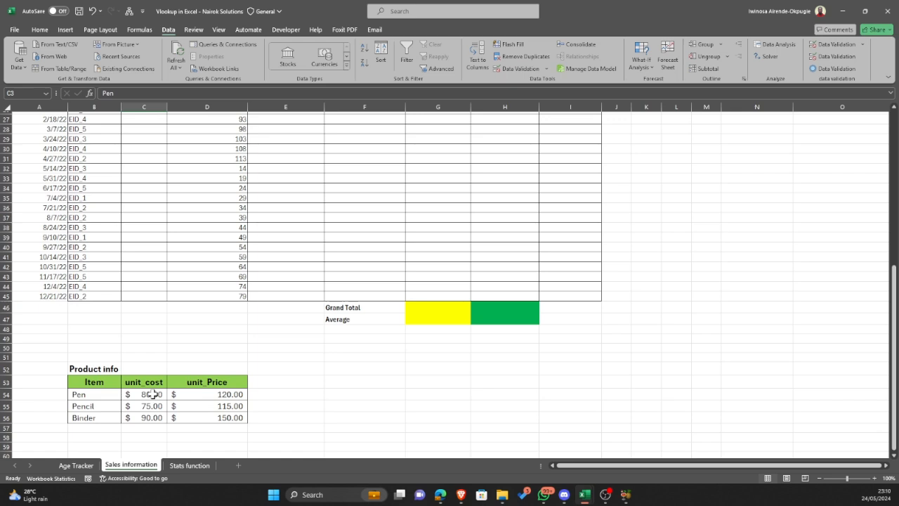
{"action": "scroll", "coordinate": [153, 394], "scroll_direction": "up", "scroll_amount": 9}
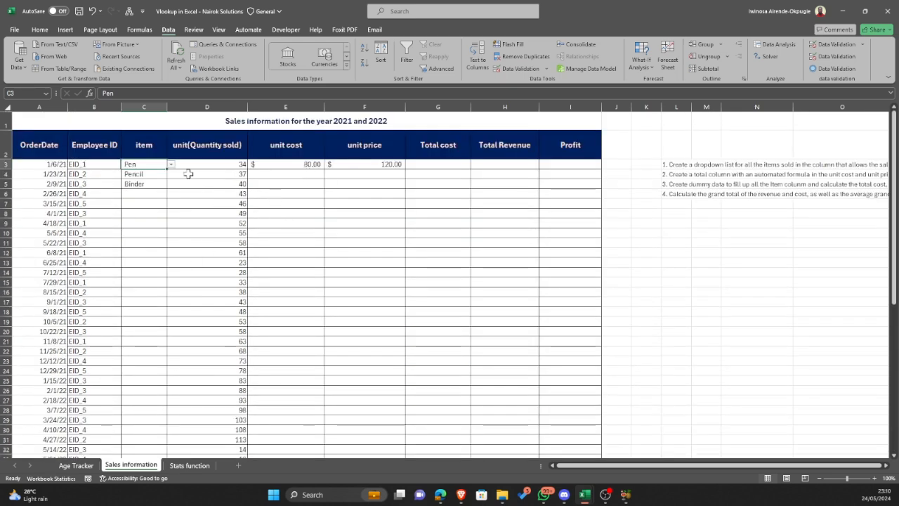
Step: Fill the unit cost formula from E3 down the column to the last order row, E45
{"action": "left_click", "coordinate": [291, 167]}
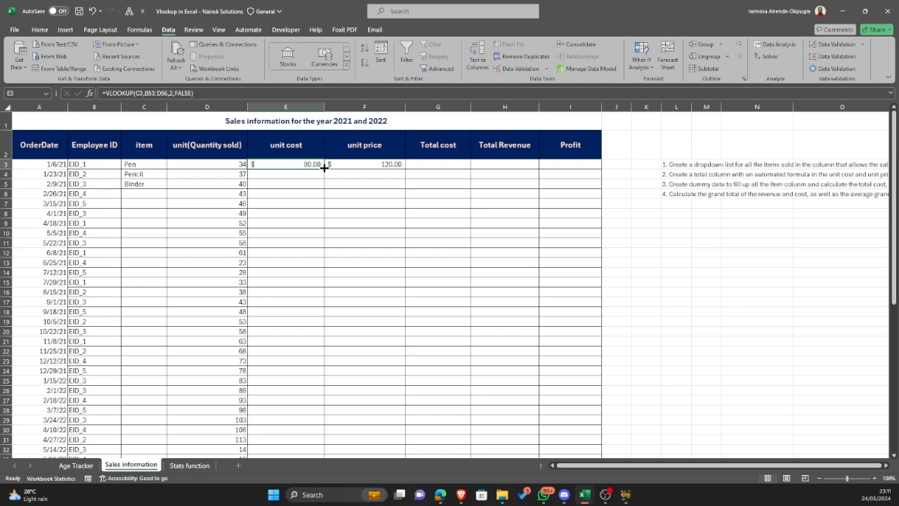
{"action": "left_click_drag", "start_coordinate": [323, 167], "coordinate": [303, 419]}
{"action": "scroll", "coordinate": [297, 281], "scroll_direction": "up", "scroll_amount": 5}
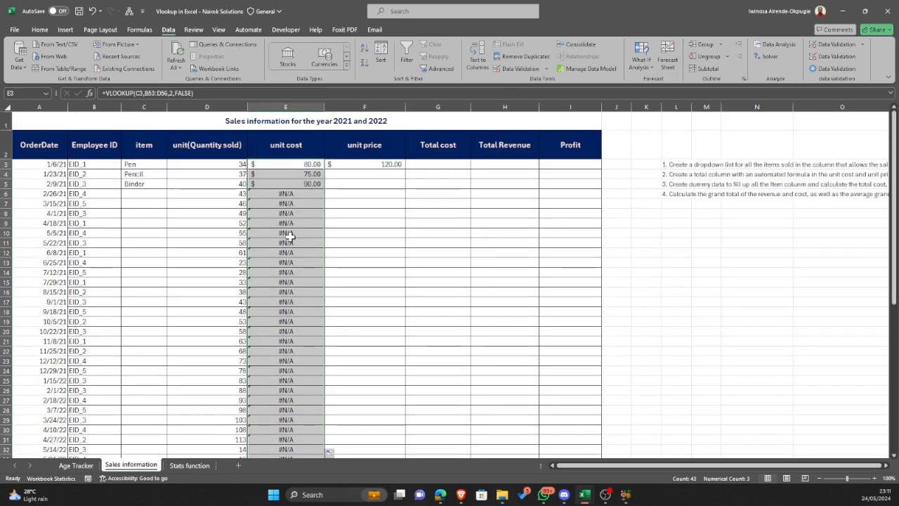
Step: Compare the copied lookup in E6 with the original in E3, and check the filled unit cost column against the Product info table
{"action": "left_click", "coordinate": [281, 194]}
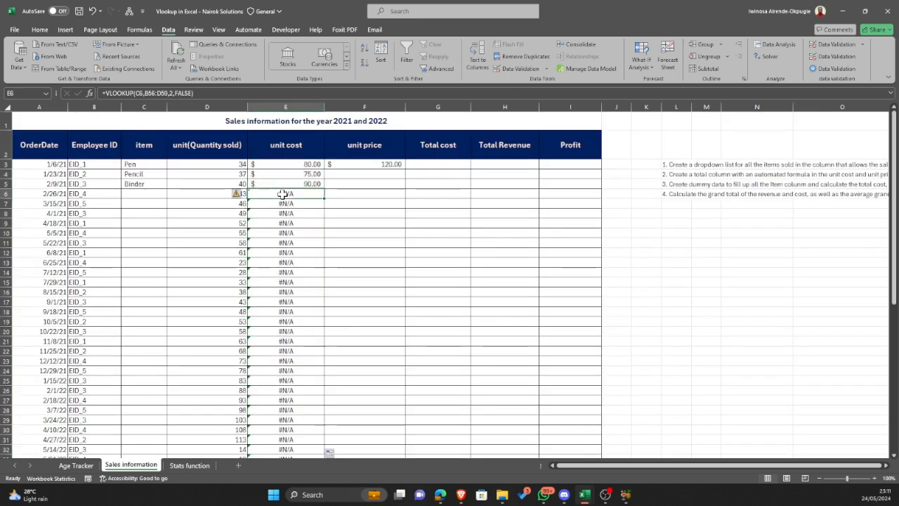
{"action": "left_click", "coordinate": [298, 166]}
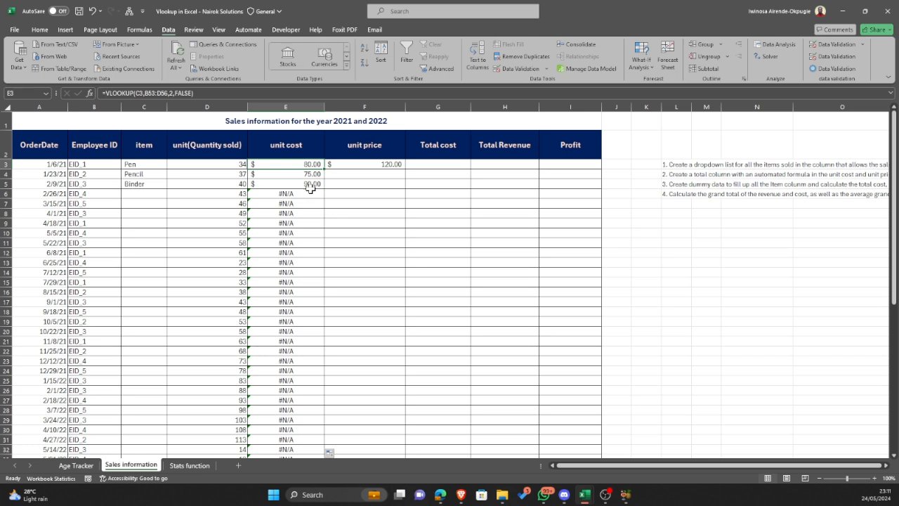
{"action": "scroll", "coordinate": [274, 177], "scroll_direction": "down", "scroll_amount": 2}
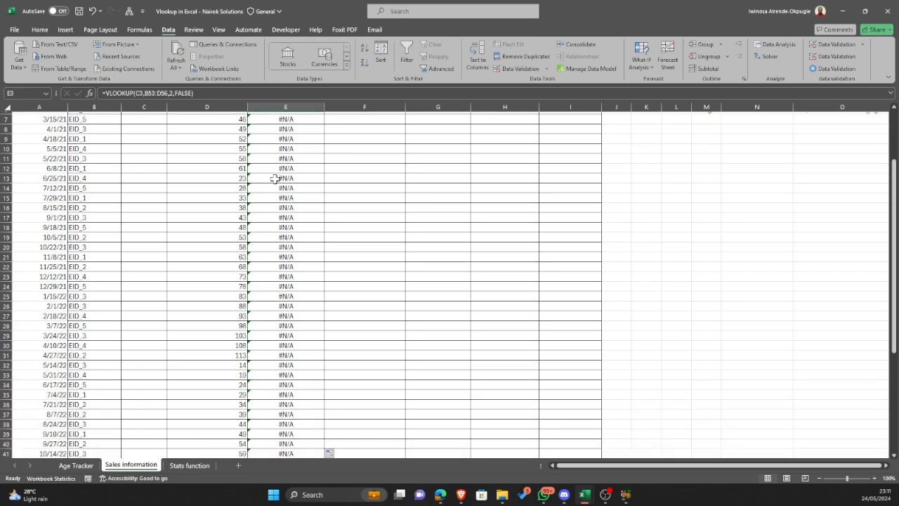
{"action": "scroll", "coordinate": [274, 178], "scroll_direction": "up", "scroll_amount": 2}
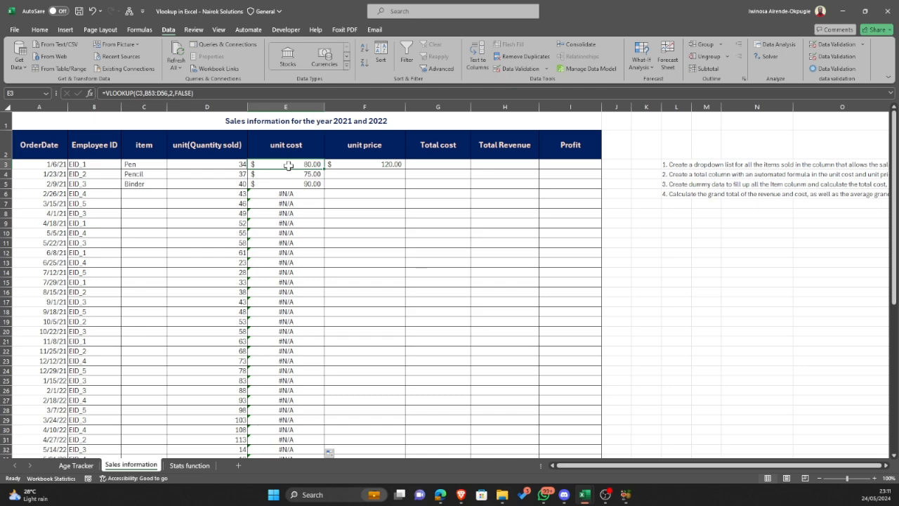
{"action": "scroll", "coordinate": [289, 165], "scroll_direction": "down", "scroll_amount": 11}
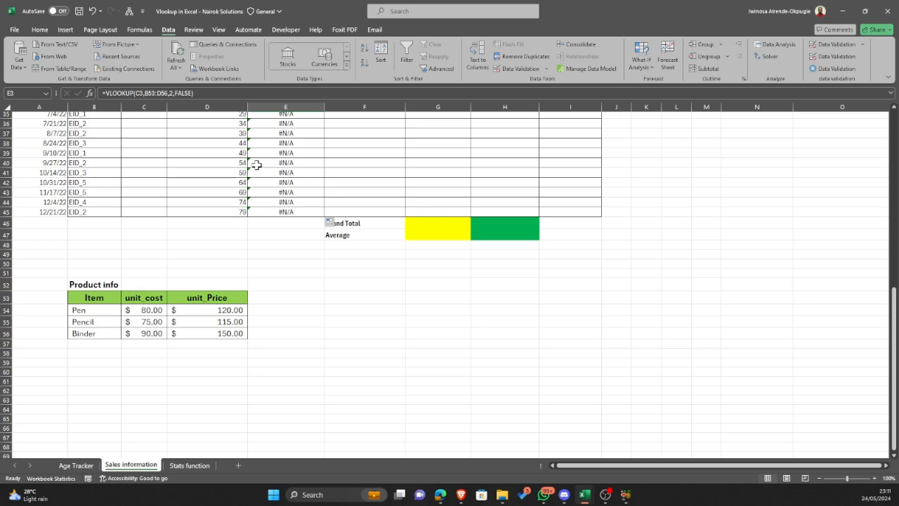
{"action": "scroll", "coordinate": [288, 112], "scroll_direction": "up", "scroll_amount": 5}
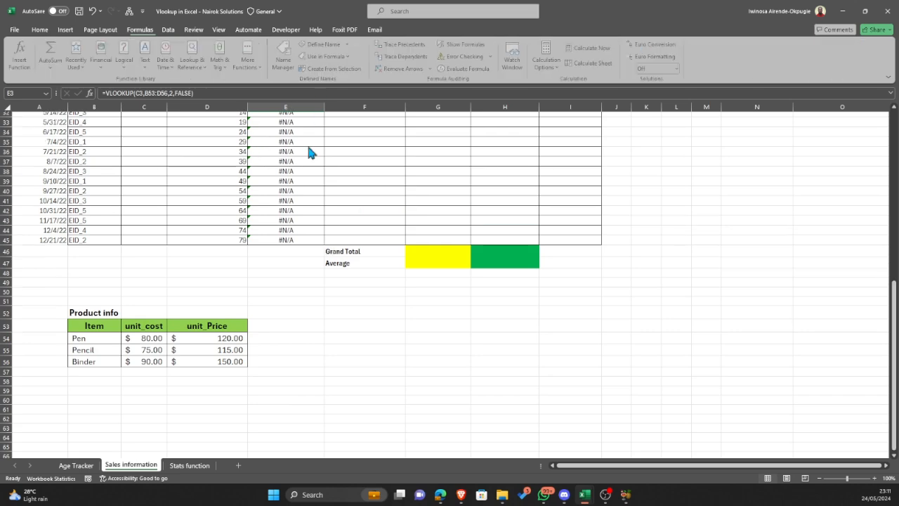
{"action": "scroll", "coordinate": [307, 147], "scroll_direction": "up", "scroll_amount": 6}
{"action": "scroll", "coordinate": [307, 146], "scroll_direction": "up", "scroll_amount": 4}
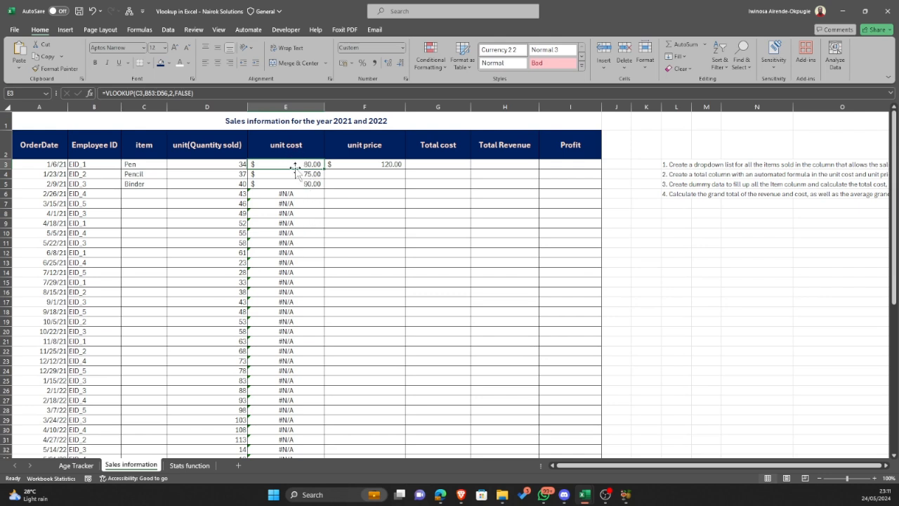
Step: Inspect the table array in E3's lookup formula and match it to the Product info range B53:D56
{"action": "double_click", "coordinate": [295, 167]}
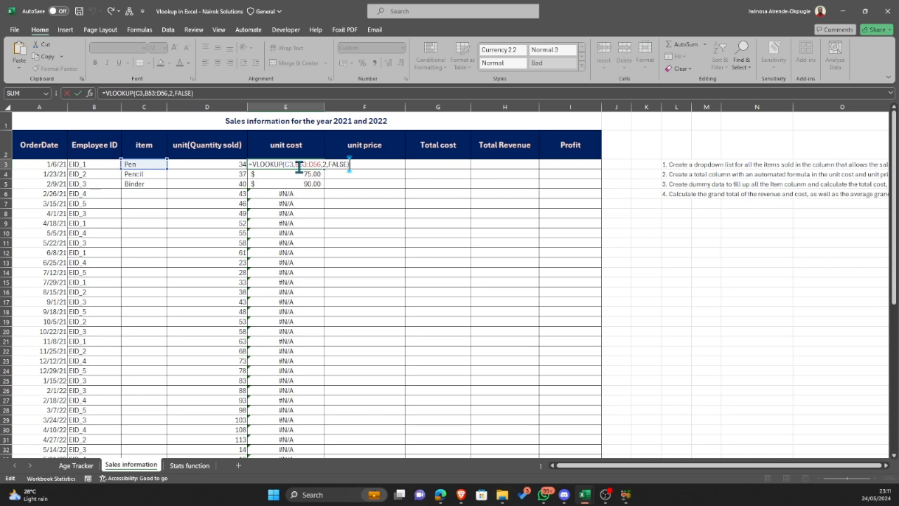
{"action": "left_click", "coordinate": [301, 167]}
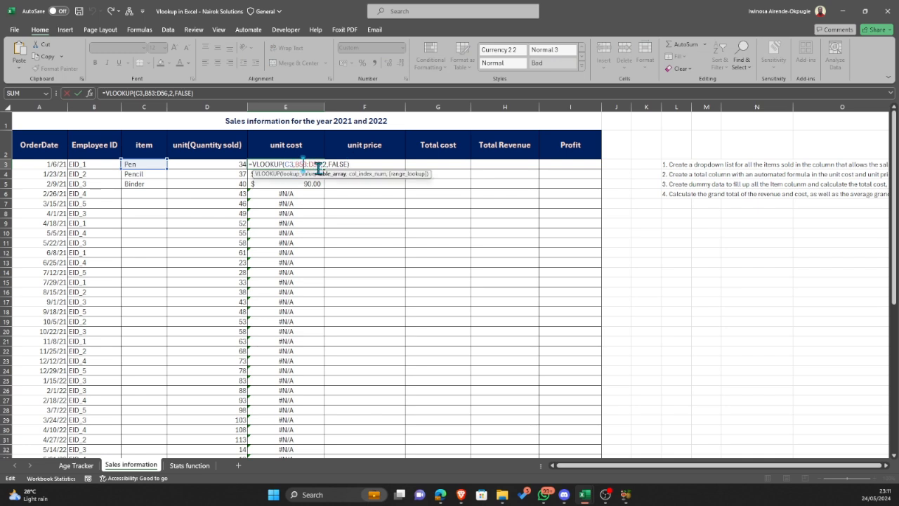
{"action": "key", "text": "Return"}
{"action": "scroll", "coordinate": [282, 202], "scroll_direction": "down", "scroll_amount": 2}
{"action": "scroll", "coordinate": [283, 202], "scroll_direction": "down", "scroll_amount": 8}
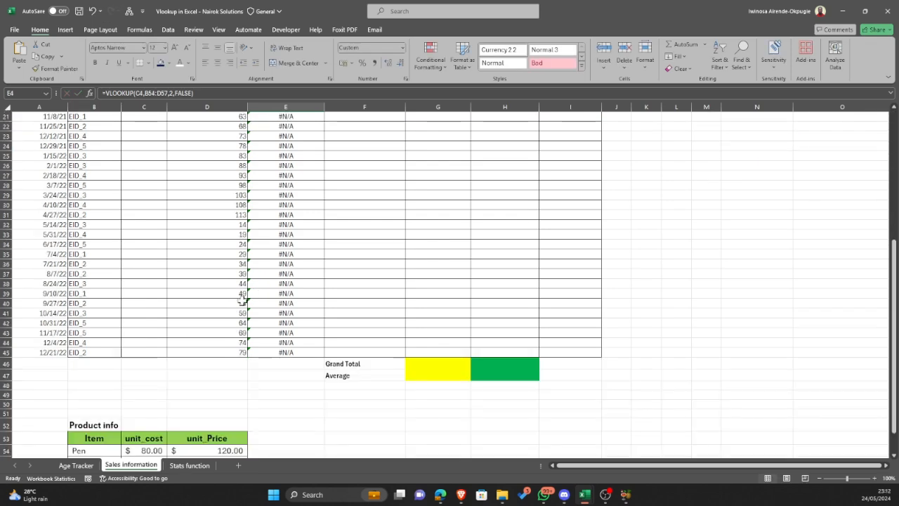
{"action": "left_click_drag", "start_coordinate": [86, 354], "coordinate": [202, 385]}
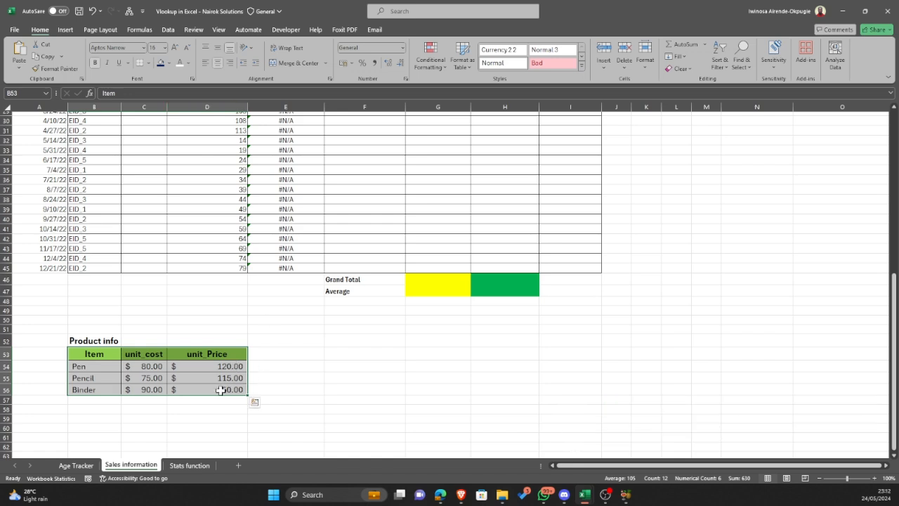
{"action": "scroll", "coordinate": [237, 334], "scroll_direction": "up", "scroll_amount": 10}
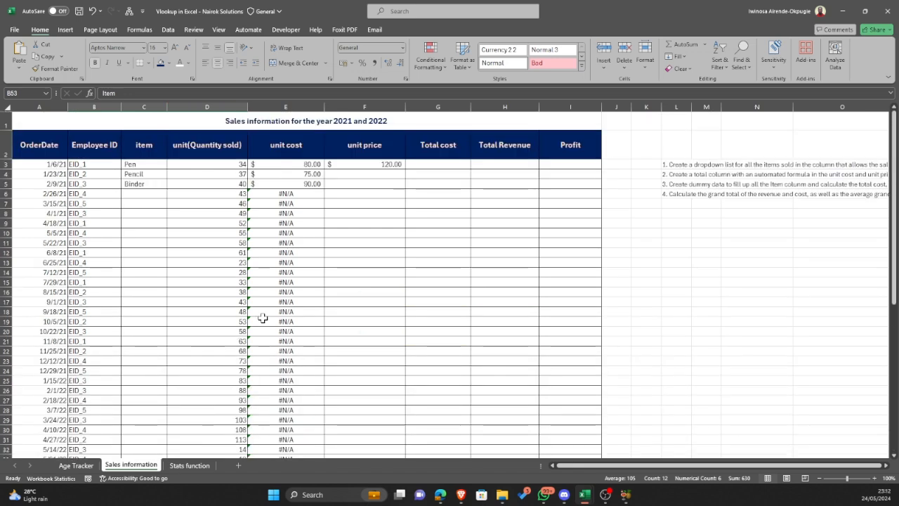
Step: Inspect the lookup formula in E4 and compare its table array with the Product info table's range
{"action": "left_click", "coordinate": [308, 174]}
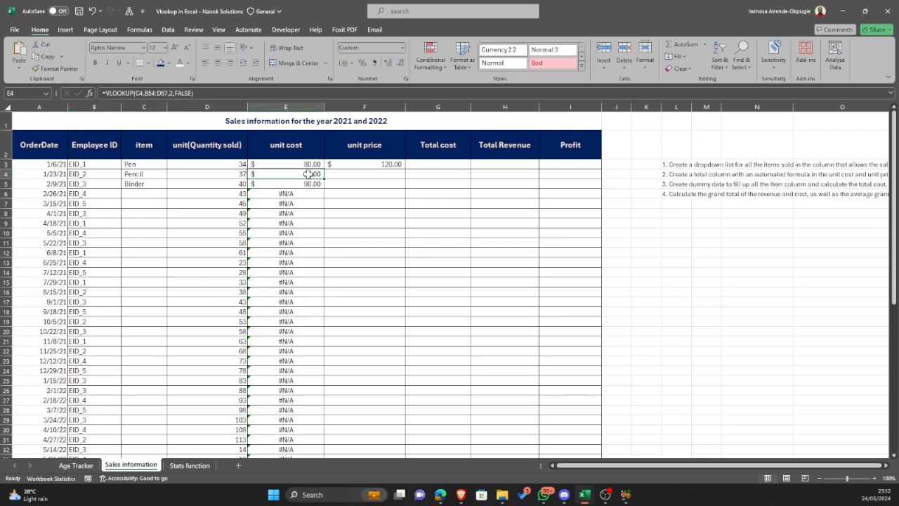
{"action": "double_click", "coordinate": [309, 174]}
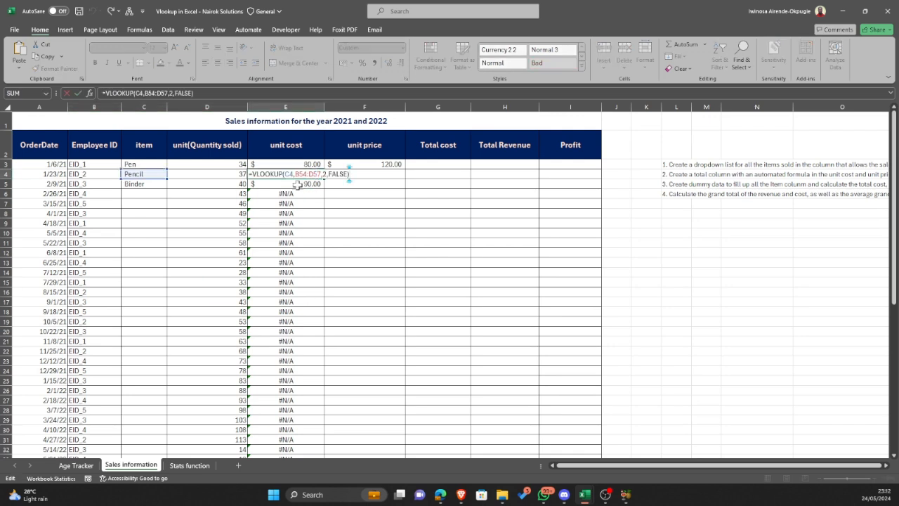
{"action": "scroll", "coordinate": [312, 177], "scroll_direction": "down", "scroll_amount": 9}
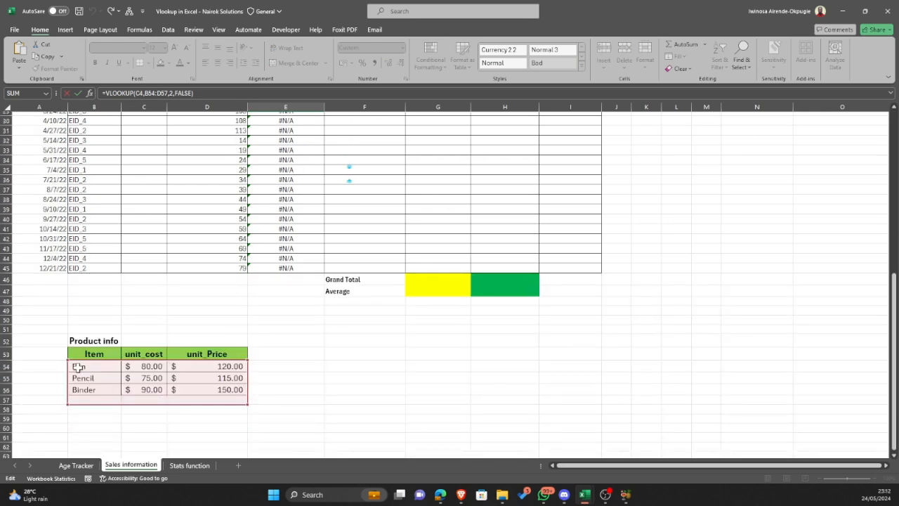
{"action": "scroll", "coordinate": [197, 304], "scroll_direction": "up", "scroll_amount": 9}
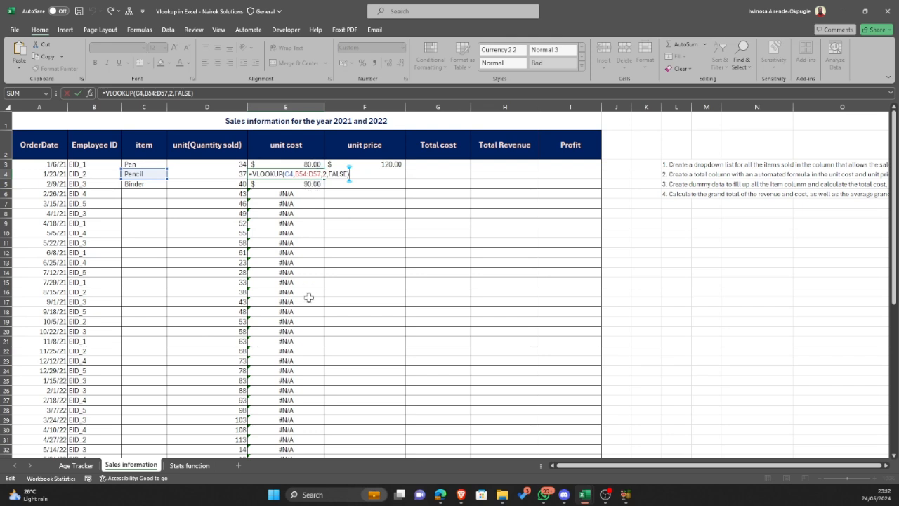
{"action": "scroll", "coordinate": [307, 298], "scroll_direction": "down", "scroll_amount": 2}
{"action": "scroll", "coordinate": [307, 298], "scroll_direction": "up", "scroll_amount": 2}
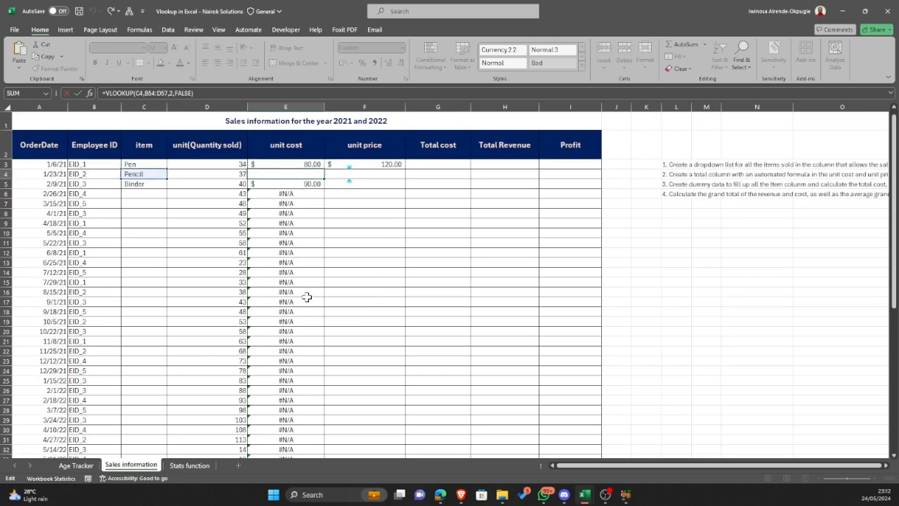
{"action": "scroll", "coordinate": [322, 223], "scroll_direction": "down", "scroll_amount": 9}
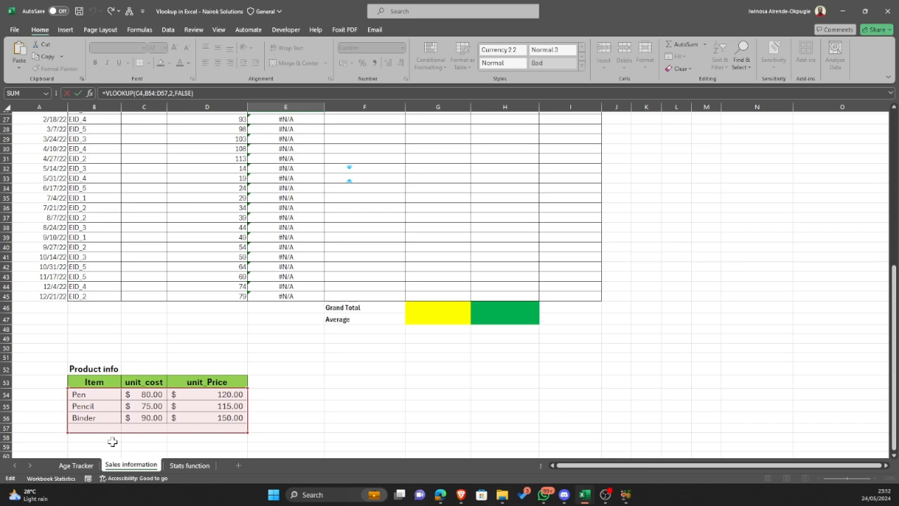
{"action": "scroll", "coordinate": [209, 297], "scroll_direction": "up", "scroll_amount": 9}
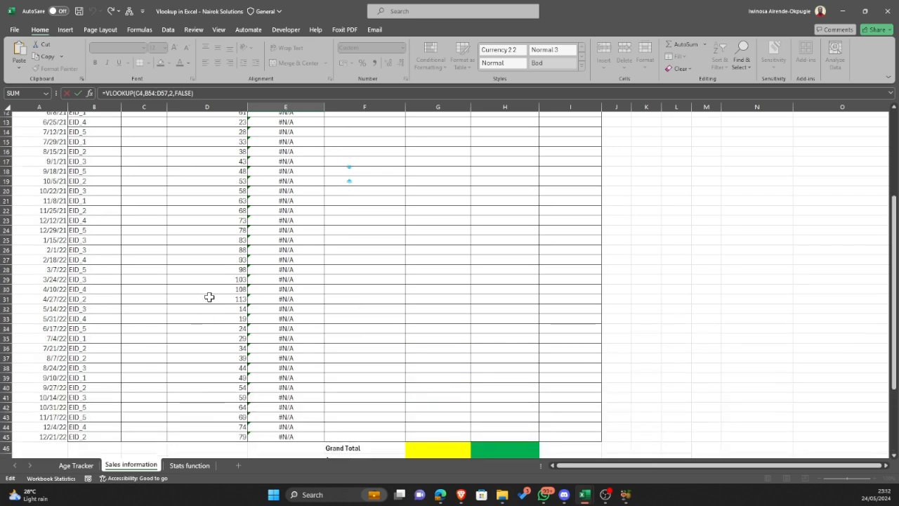
{"action": "key", "text": "Return"}
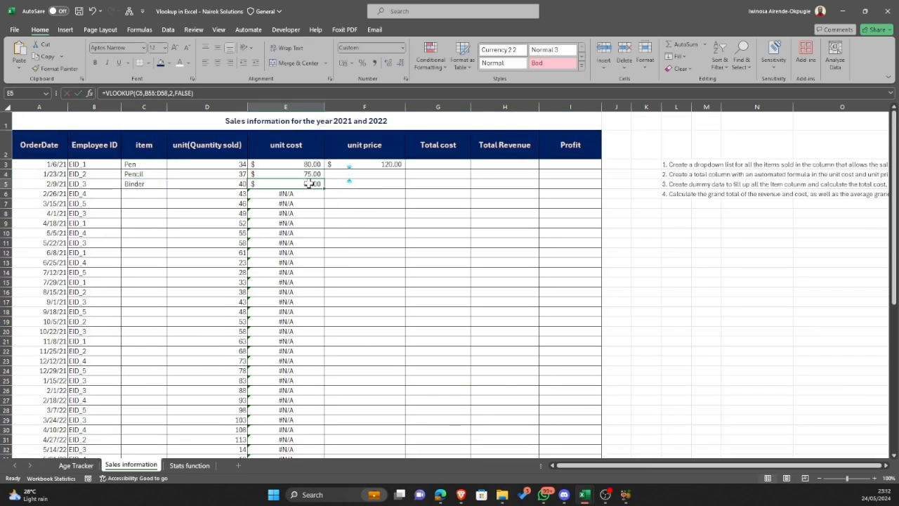
Step: Make the table array in E3's unit cost lookup absolute, as $B$53:$D$56
{"action": "left_click", "coordinate": [301, 164]}
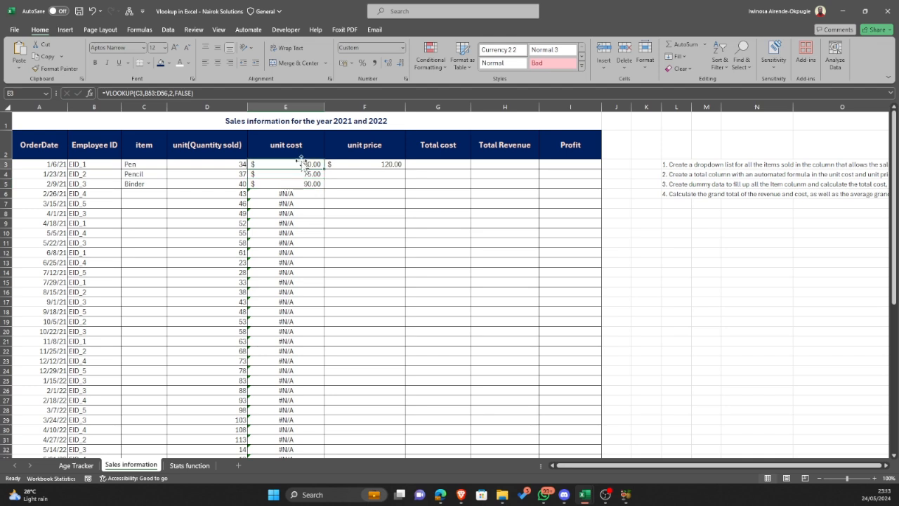
{"action": "double_click", "coordinate": [300, 164]}
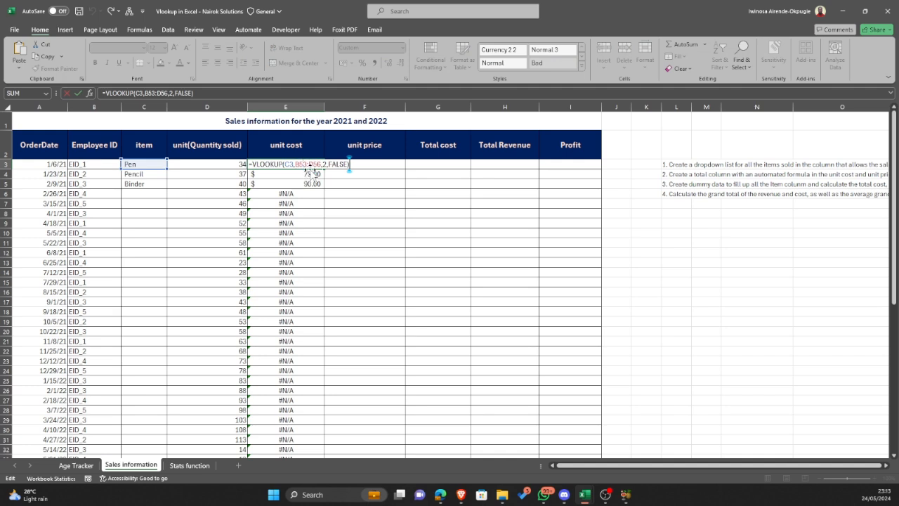
{"action": "left_click", "coordinate": [300, 164]}
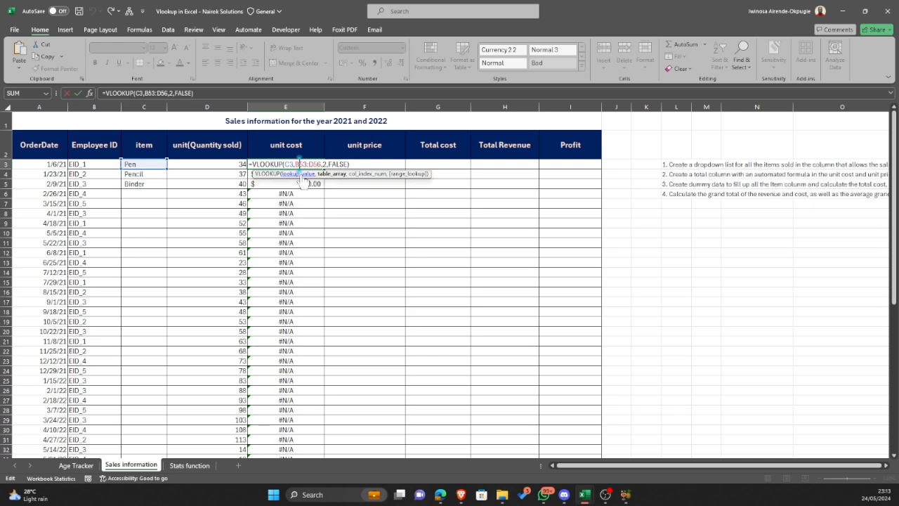
{"action": "key", "text": "F4"}
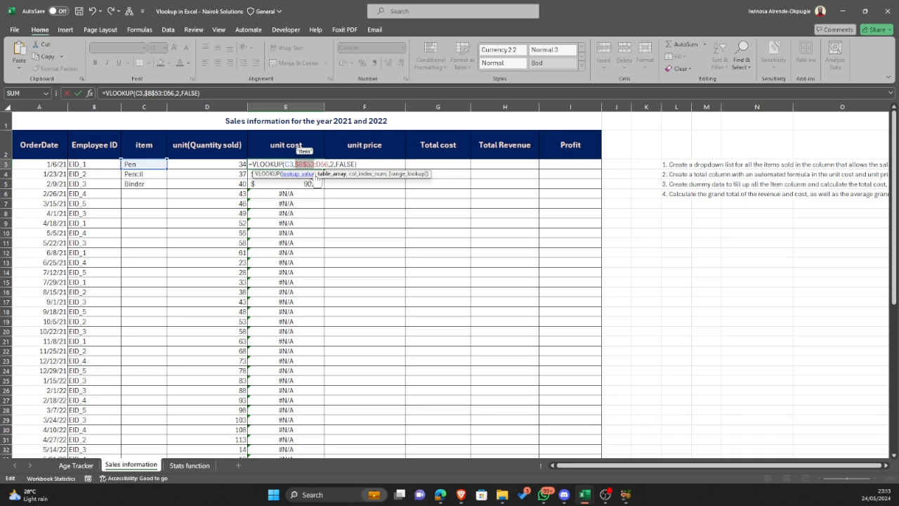
{"action": "left_click", "coordinate": [317, 164]}
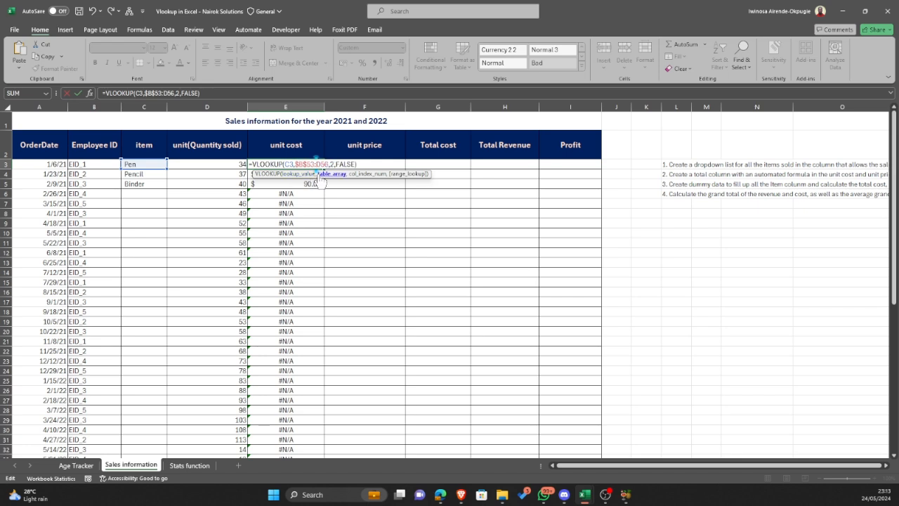
{"action": "key", "text": "F4"}
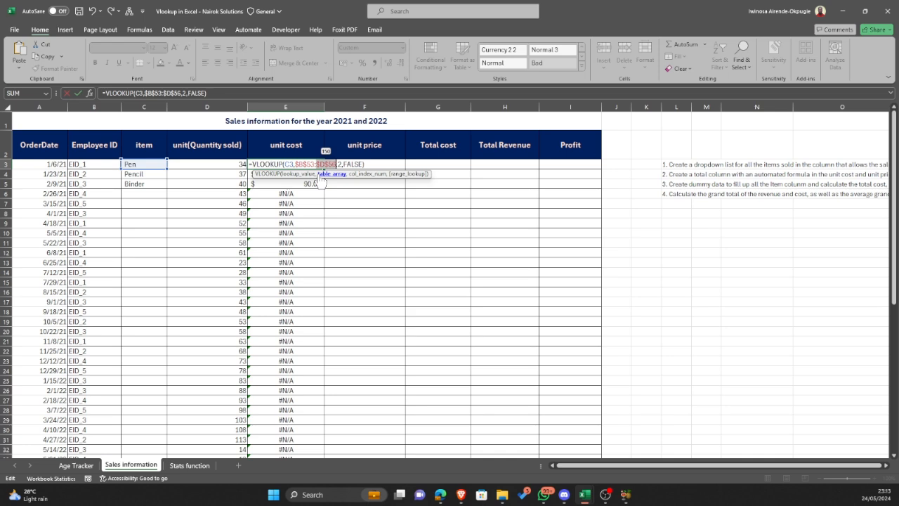
{"action": "key", "text": "ctrl+Return"}
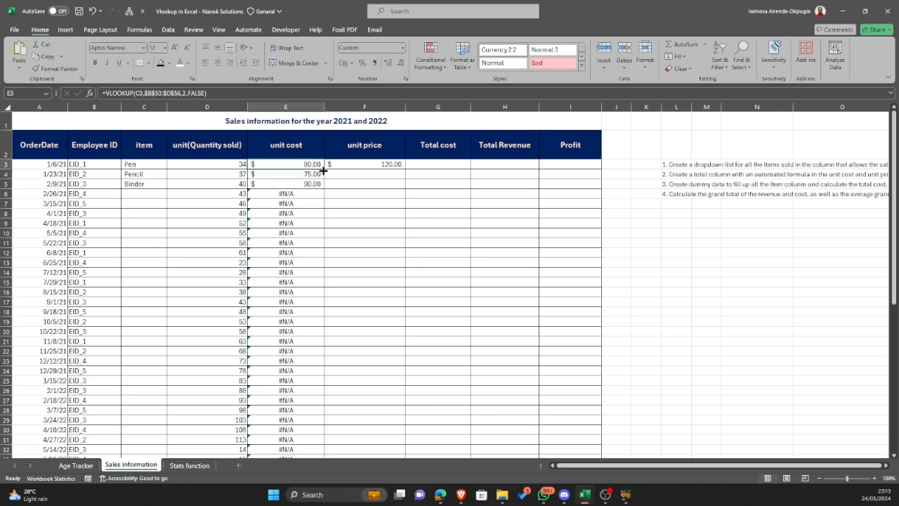
Step: Refill the unit cost lookup from E3 down to the last order row and check the copied formula in E7
{"action": "double_click", "coordinate": [324, 169]}
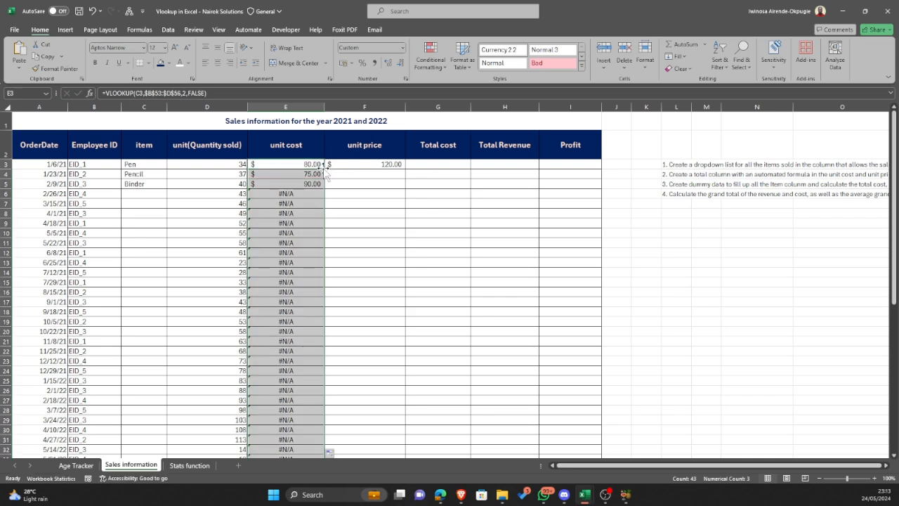
{"action": "left_click", "coordinate": [296, 203]}
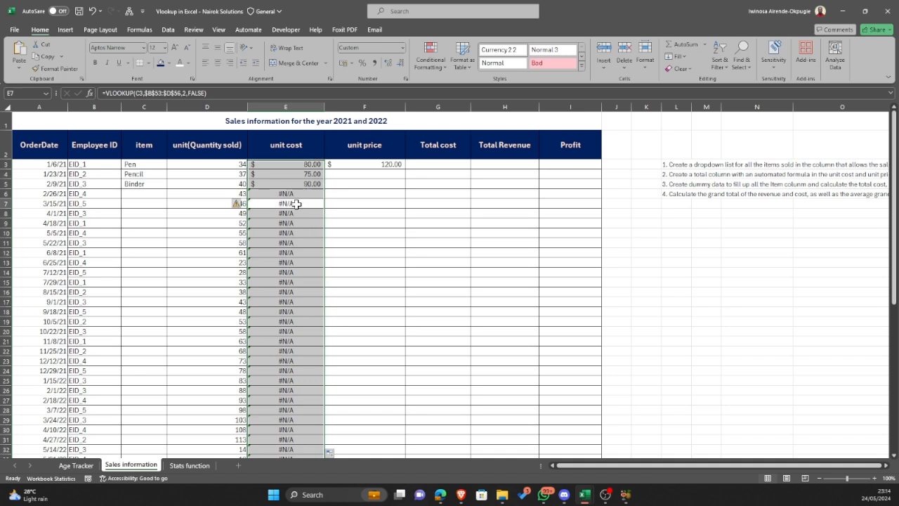
{"action": "key", "text": "F2"}
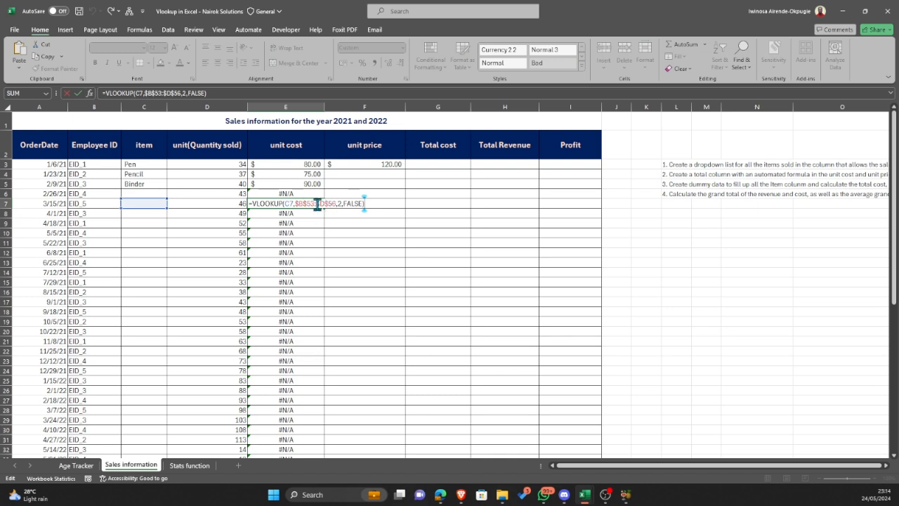
{"action": "key", "text": "Return"}
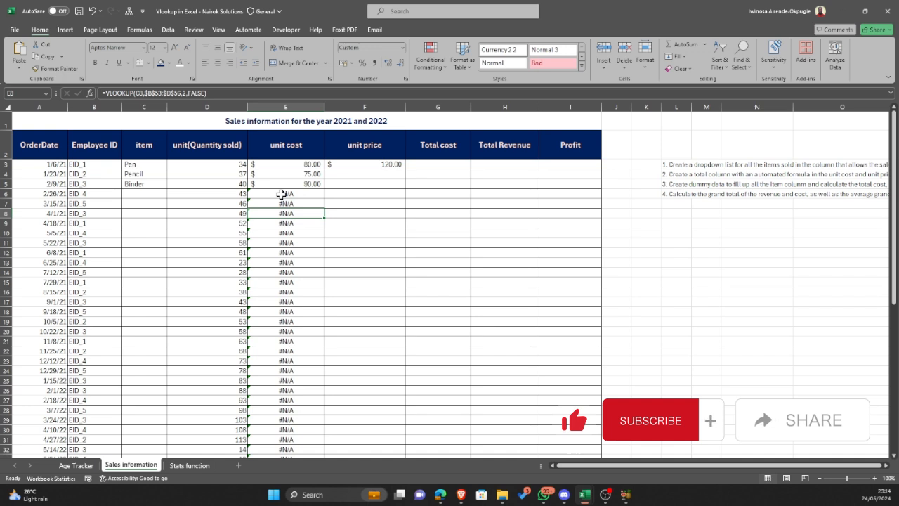
Step: Make the table array in F3's unit price lookup absolute, as $B$53:$D$56
{"action": "left_click", "coordinate": [376, 165]}
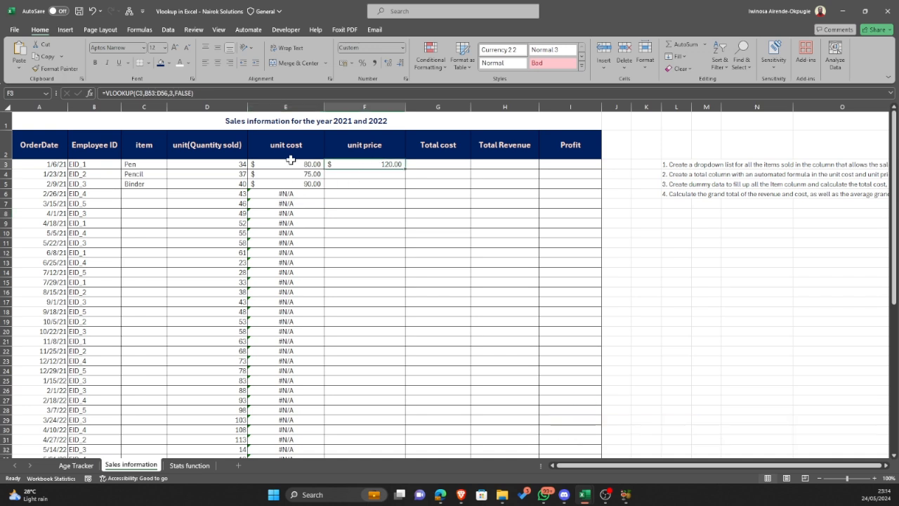
{"action": "key", "text": "F2"}
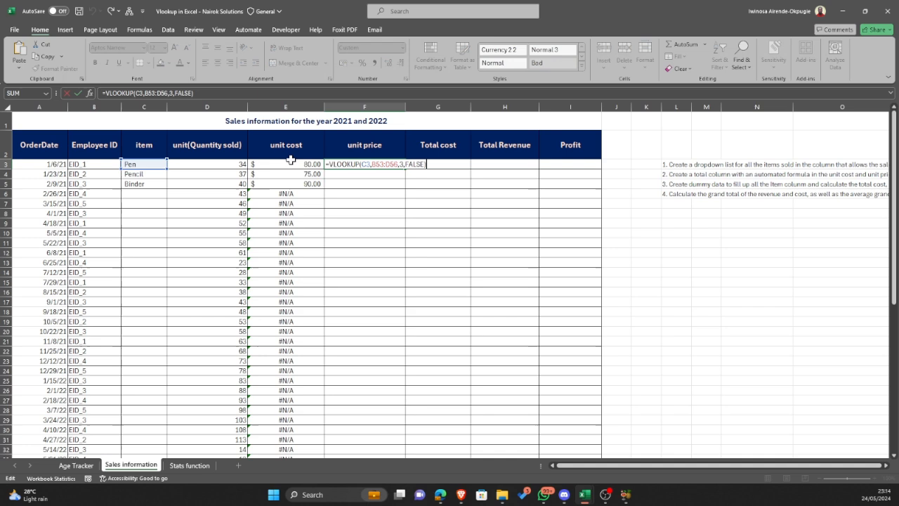
{"action": "left_click", "coordinate": [379, 164]}
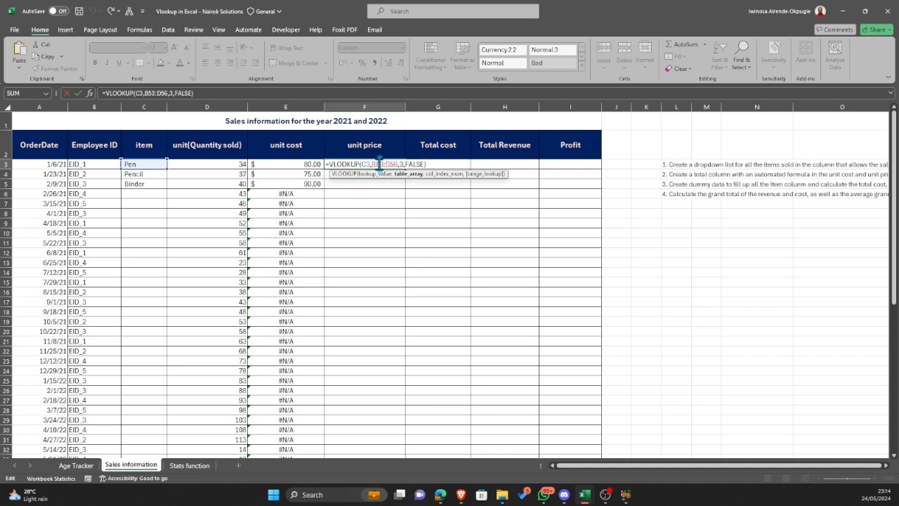
{"action": "key", "text": "F4"}
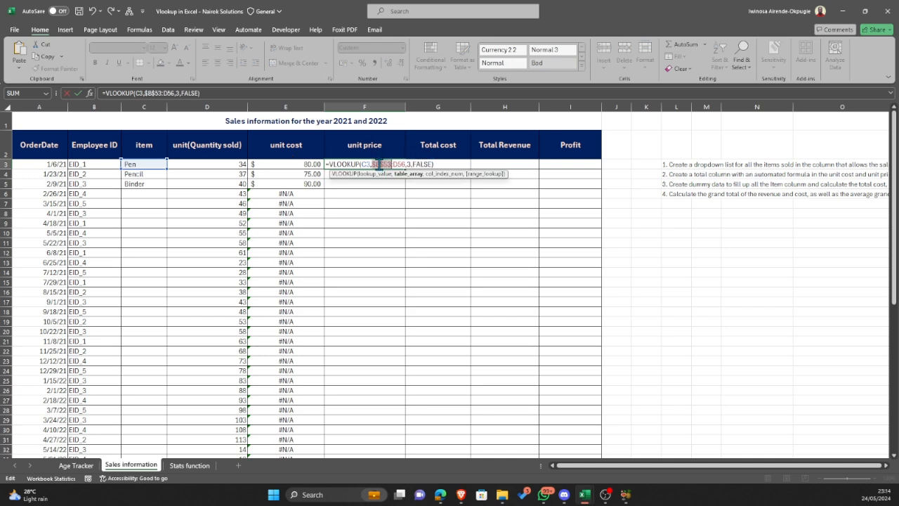
{"action": "left_click", "coordinate": [399, 164]}
{"action": "key", "text": "F4"}
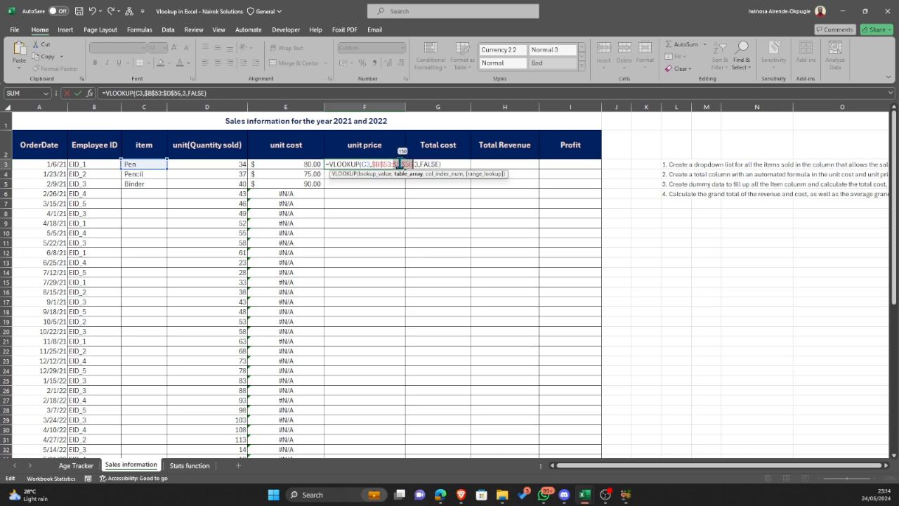
{"action": "key", "text": "Return"}
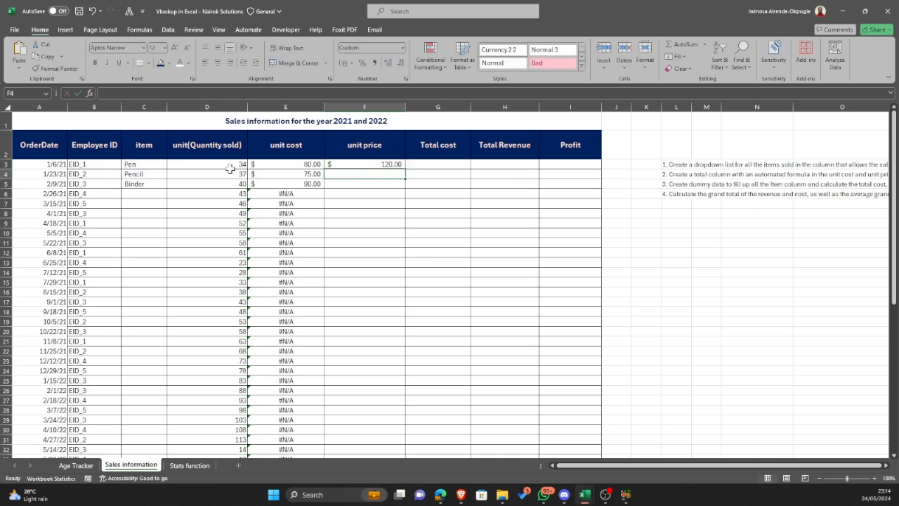
Step: Fill the unit price lookup from F3 down the column to the last order row, F45
{"action": "left_click", "coordinate": [137, 164]}
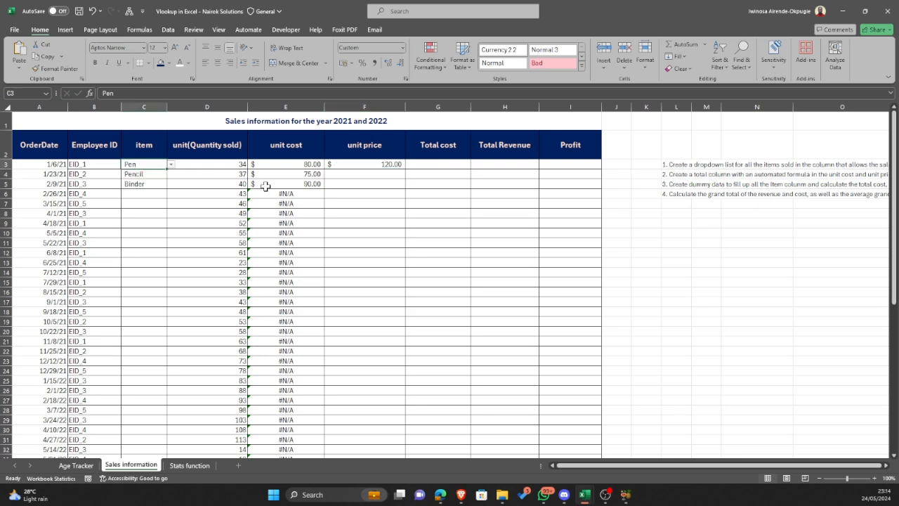
{"action": "left_click", "coordinate": [390, 166]}
{"action": "double_click", "coordinate": [406, 170]}
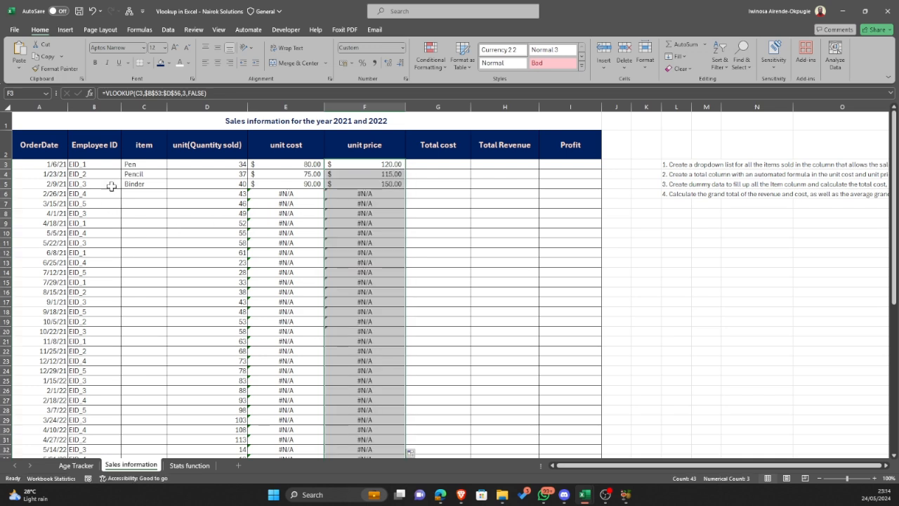
Step: Fill the item column down to C45 by repeating the Pen, Pencil, Binder pattern from C3:C5
{"action": "left_click", "coordinate": [149, 166]}
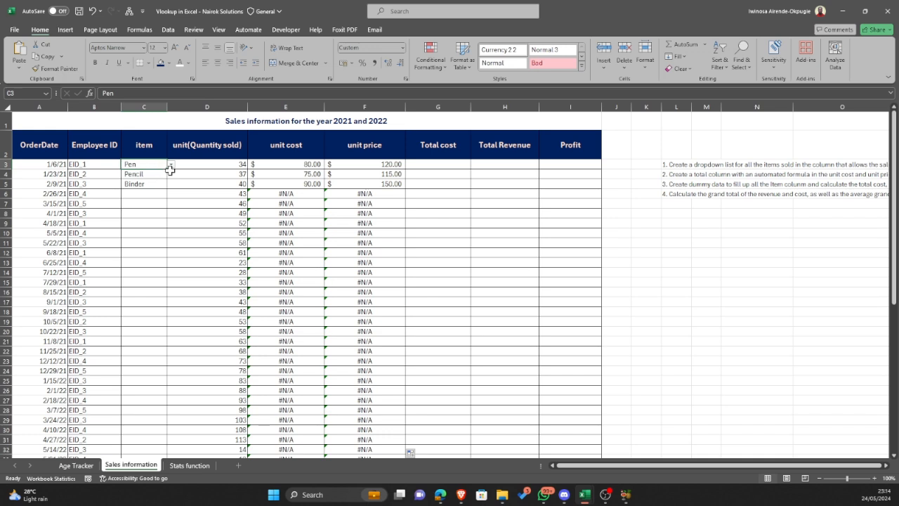
{"action": "mouse_move", "coordinate": [153, 166]}
{"action": "left_mouse_down"}
{"action": "mouse_move", "coordinate": [169, 191]}
{"action": "mouse_move", "coordinate": [148, 424]}
{"action": "left_mouse_up"}
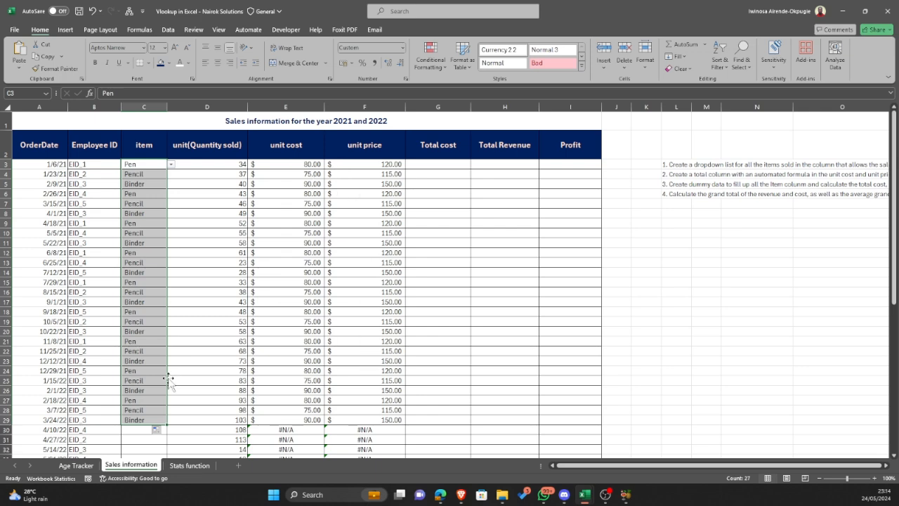
{"action": "scroll", "coordinate": [166, 375], "scroll_direction": "down", "scroll_amount": 3}
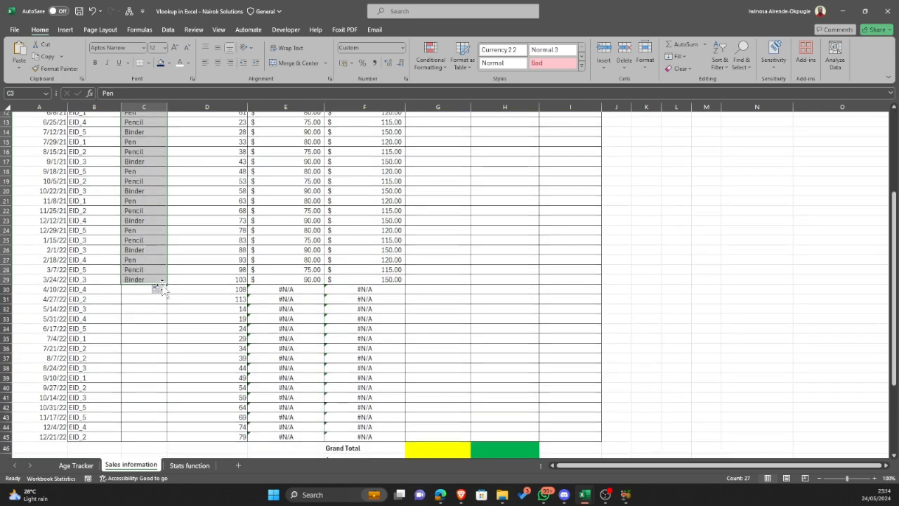
{"action": "left_click_drag", "start_coordinate": [166, 285], "coordinate": [161, 436]}
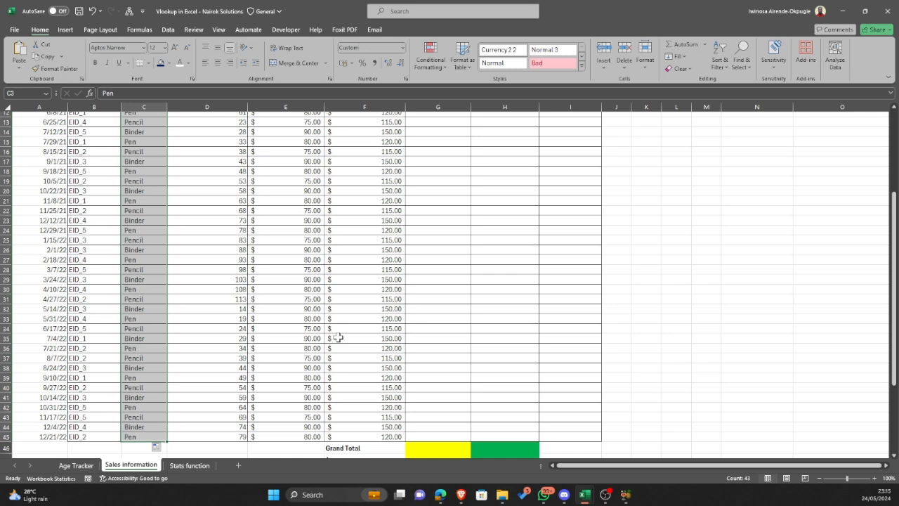
{"action": "scroll", "coordinate": [354, 315], "scroll_direction": "up", "scroll_amount": 4}
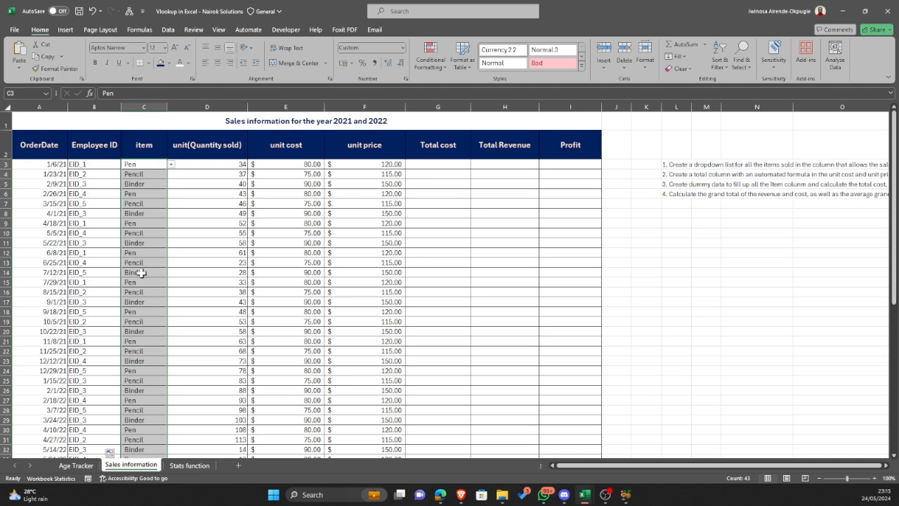
Step: Calculate the first order's total cost in G3 with =E3*D3 and fill the formula down to G47
{"action": "left_click", "coordinate": [436, 166]}
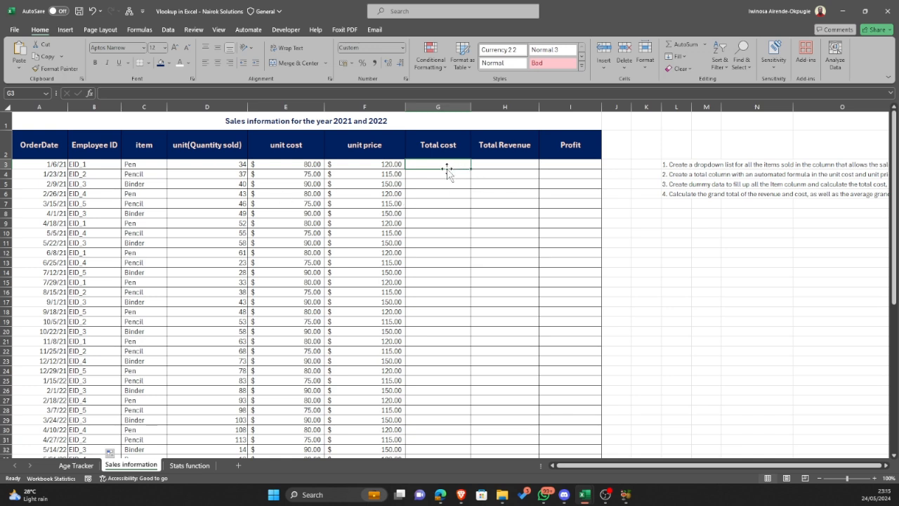
{"action": "type", "text": "="}
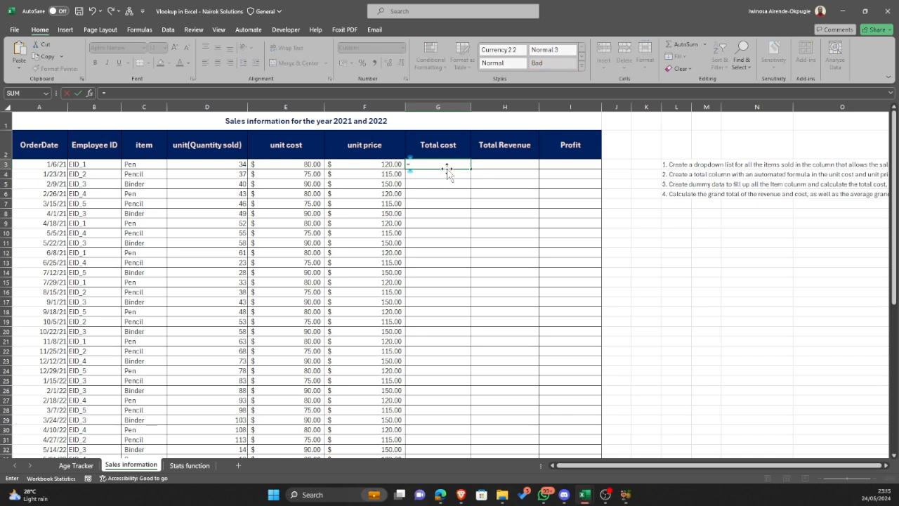
{"action": "left_click", "coordinate": [295, 163]}
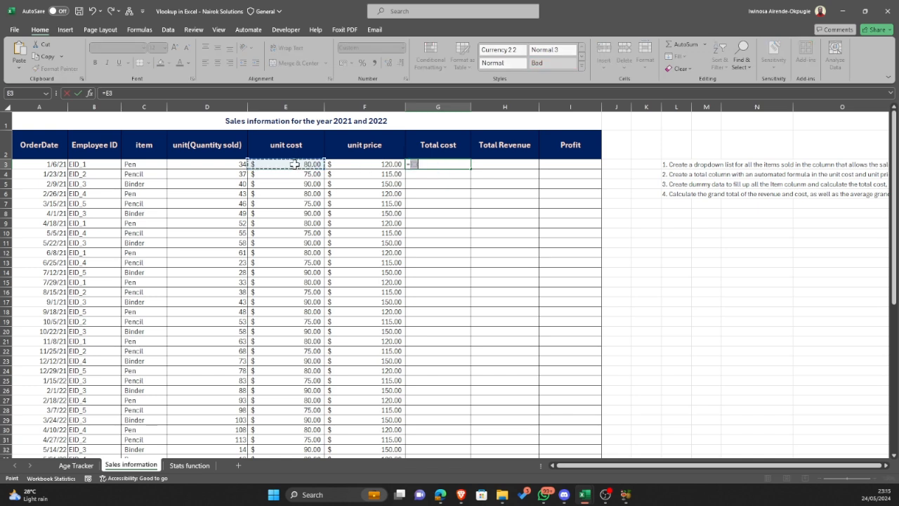
{"action": "type", "text": "*"}
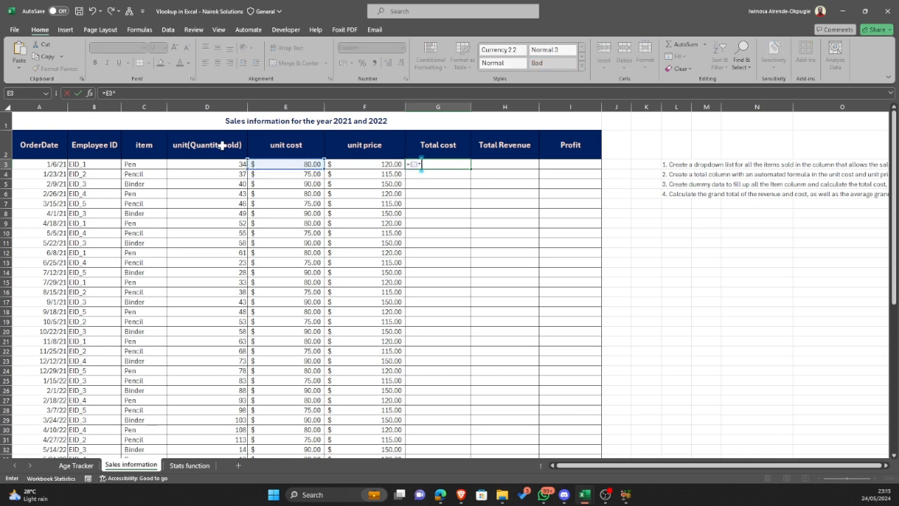
{"action": "left_click", "coordinate": [193, 164]}
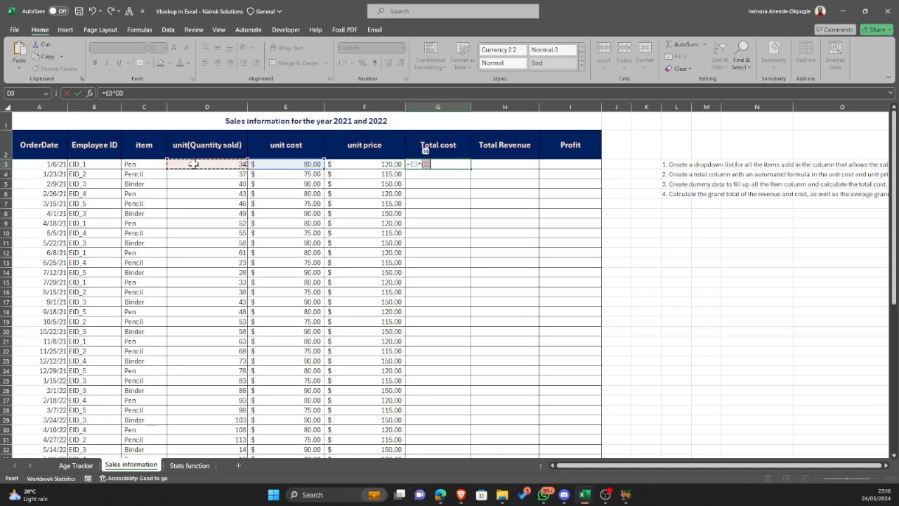
{"action": "key", "text": "Return"}
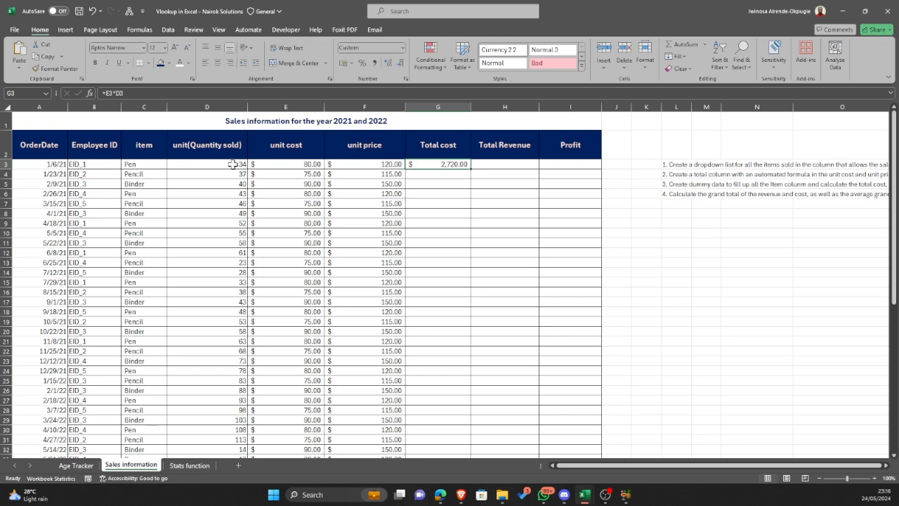
{"action": "double_click", "coordinate": [472, 169]}
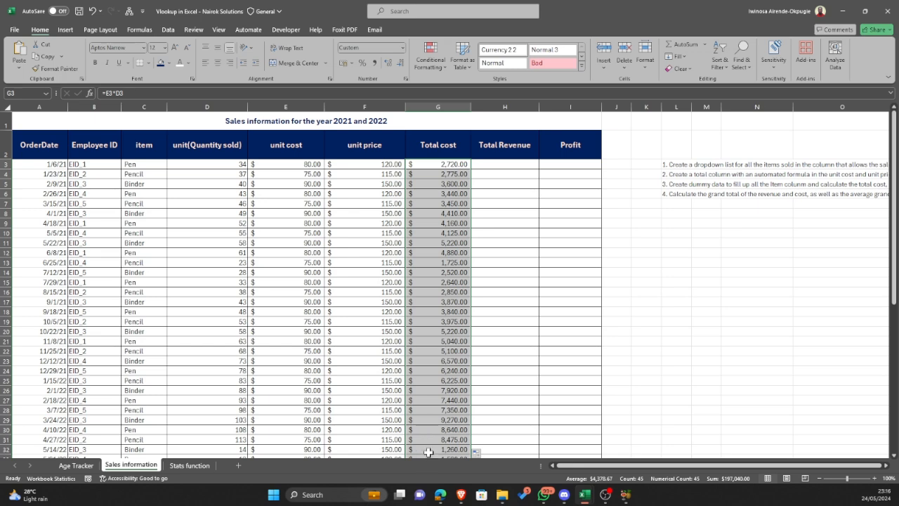
{"action": "scroll", "coordinate": [425, 334], "scroll_direction": "down", "scroll_amount": 5}
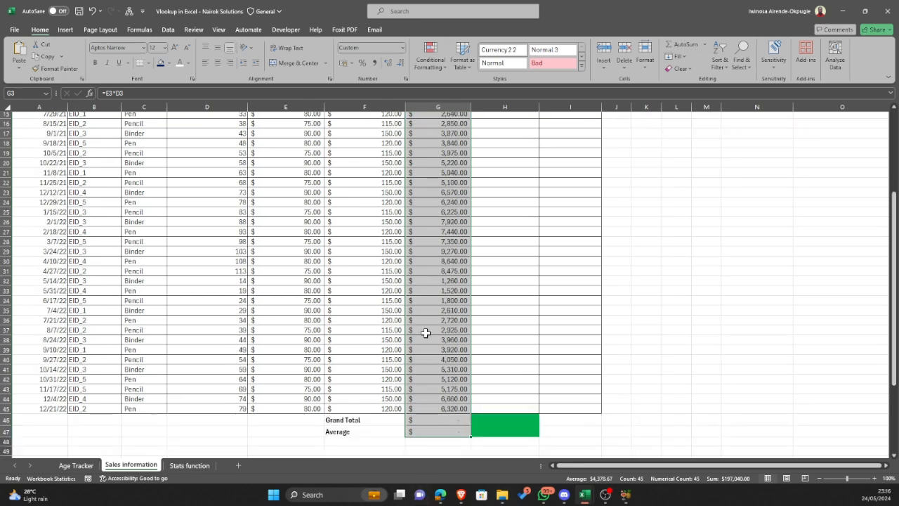
{"action": "scroll", "coordinate": [425, 334], "scroll_direction": "up", "scroll_amount": 5}
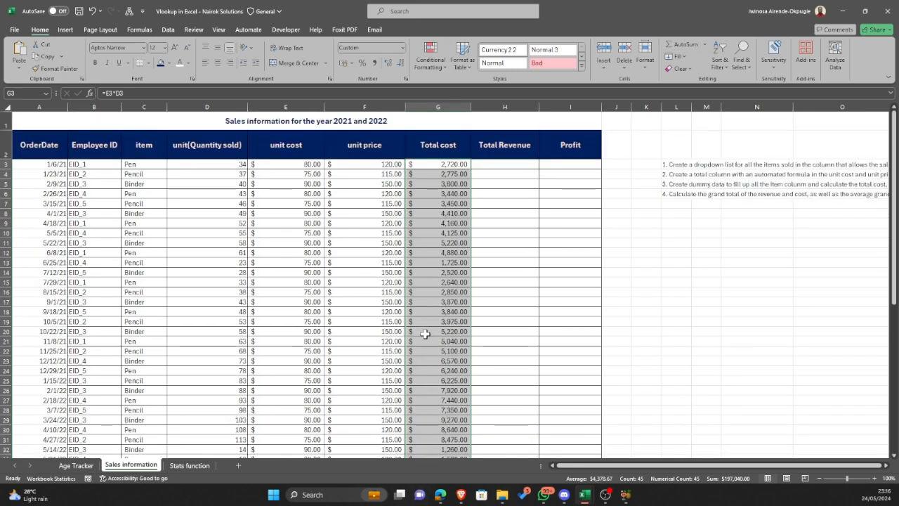
Step: Calculate the first order's total revenue in H3 with =F3*D3 and fill the formula down to H47
{"action": "left_click", "coordinate": [500, 166]}
{"action": "left_click", "coordinate": [501, 165]}
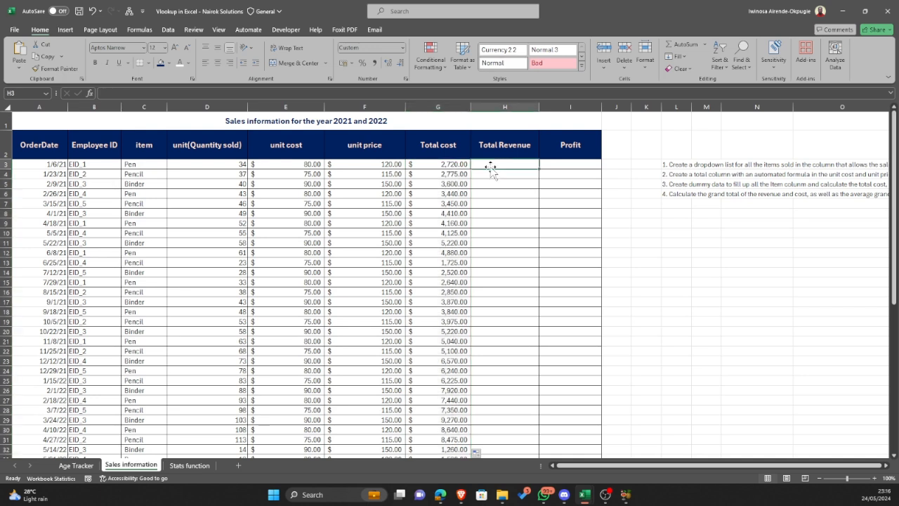
{"action": "type", "text": "="}
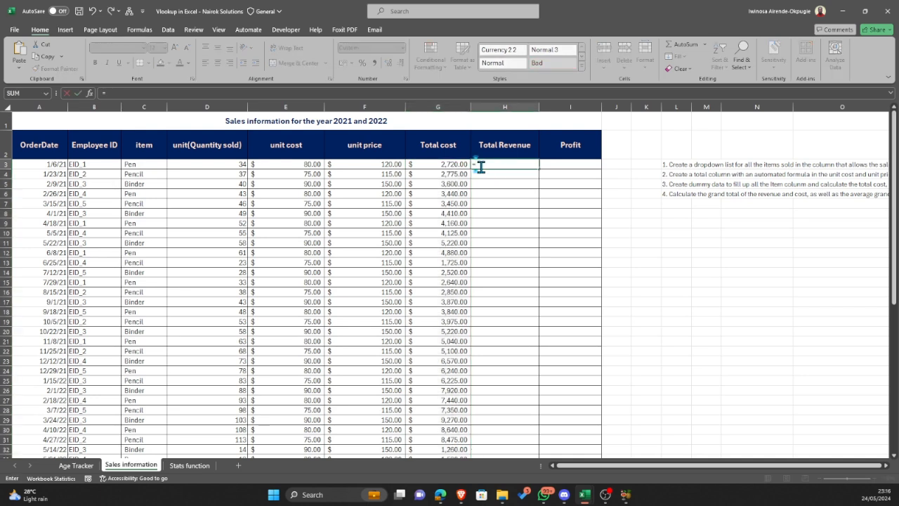
{"action": "left_click", "coordinate": [363, 164]}
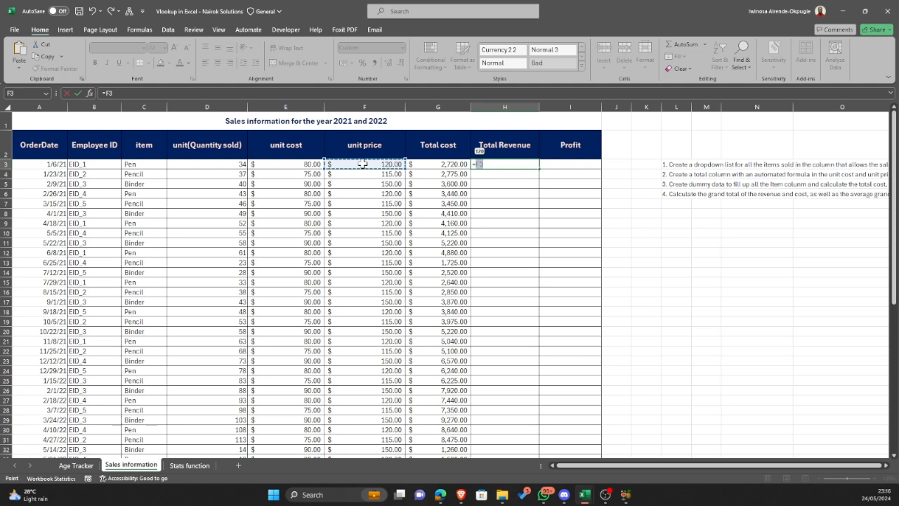
{"action": "type", "text": "*"}
{"action": "left_click", "coordinate": [197, 164]}
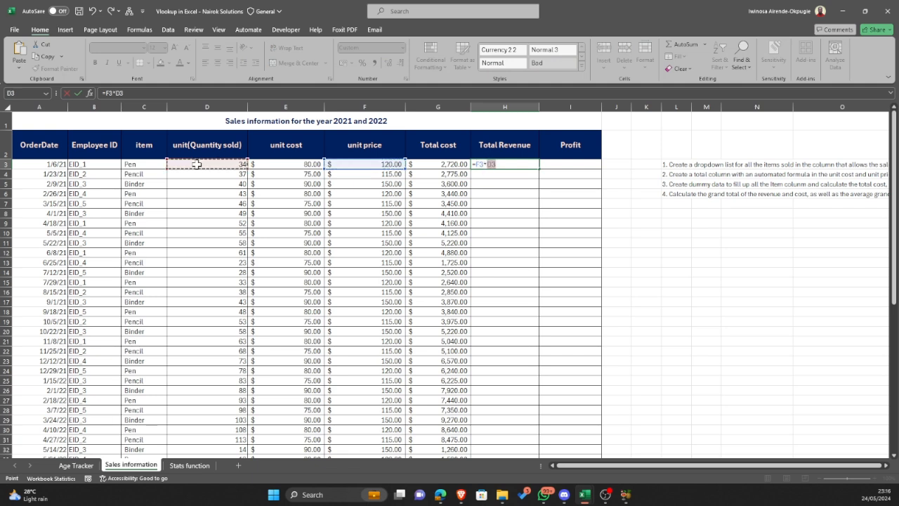
{"action": "key", "text": "Return"}
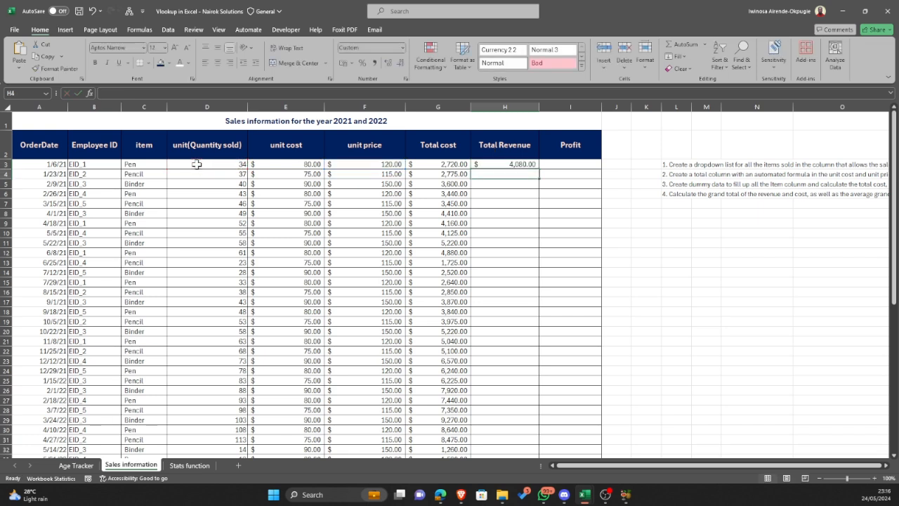
{"action": "left_click", "coordinate": [516, 165]}
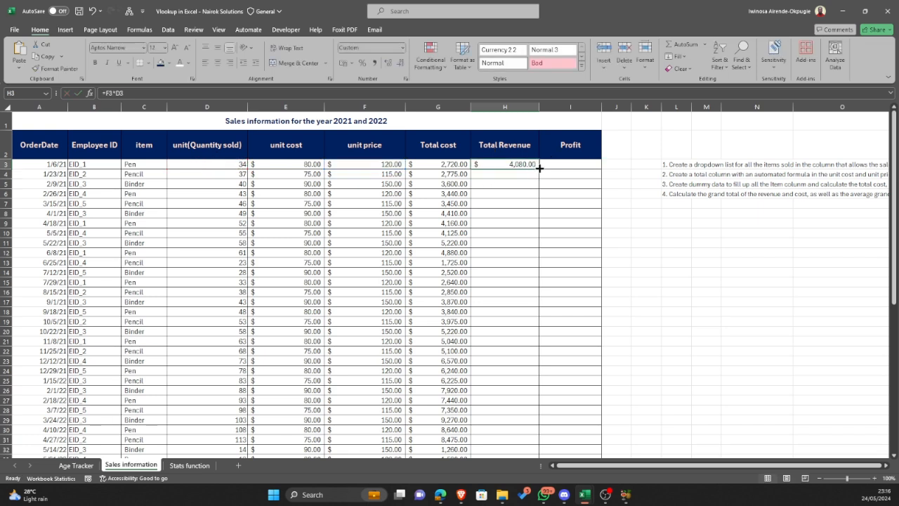
{"action": "double_click", "coordinate": [539, 168]}
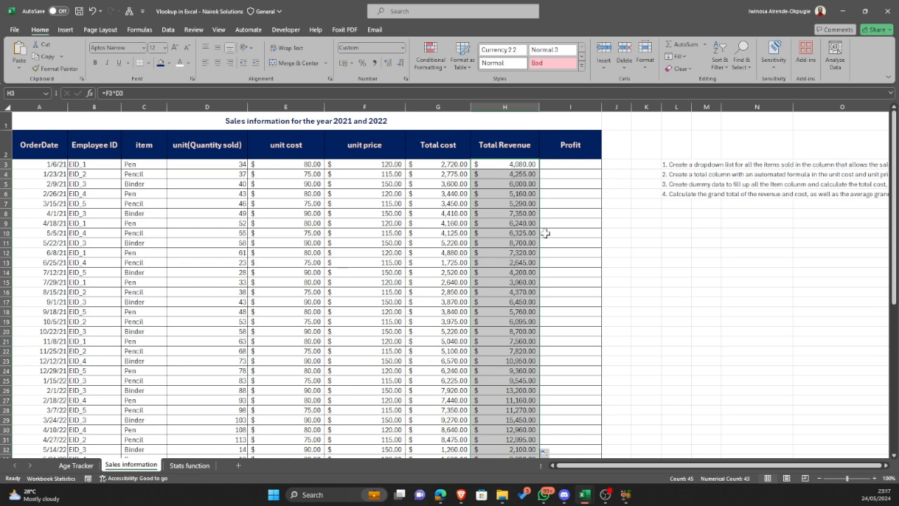
Step: Calculate the first order's profit in I3 with =H3-G3 and fill the formula down to I47
{"action": "left_click", "coordinate": [576, 167]}
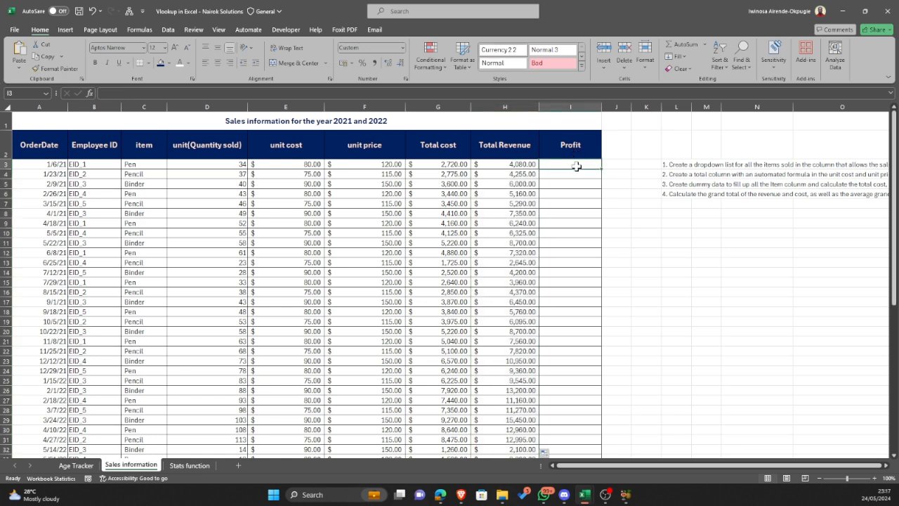
{"action": "type", "text": "="}
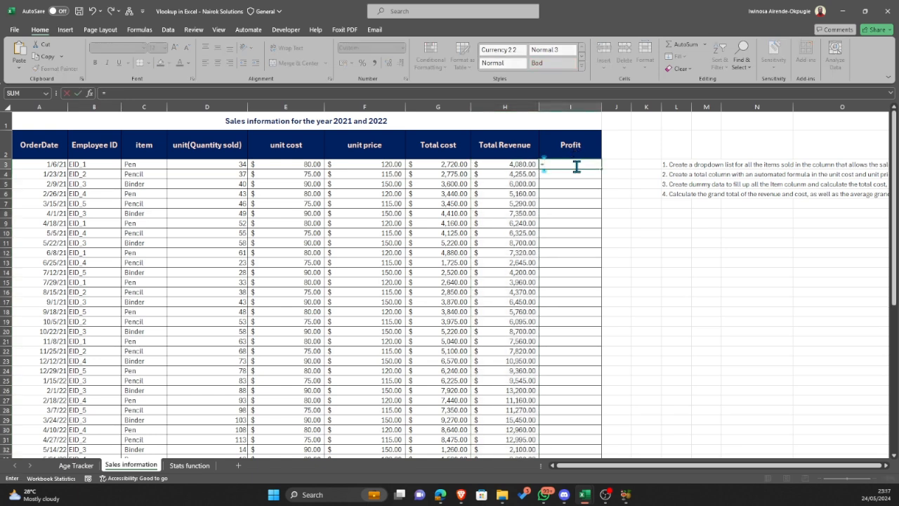
{"action": "left_click", "coordinate": [516, 163]}
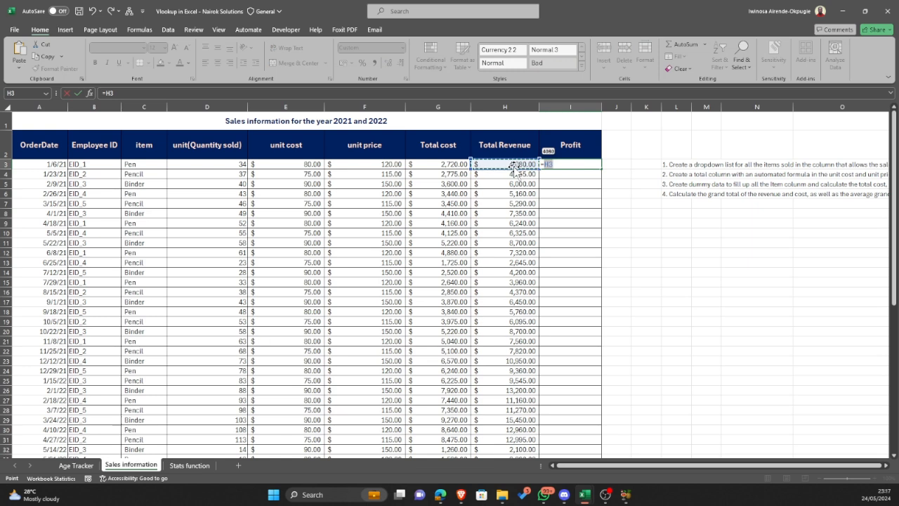
{"action": "type", "text": "-"}
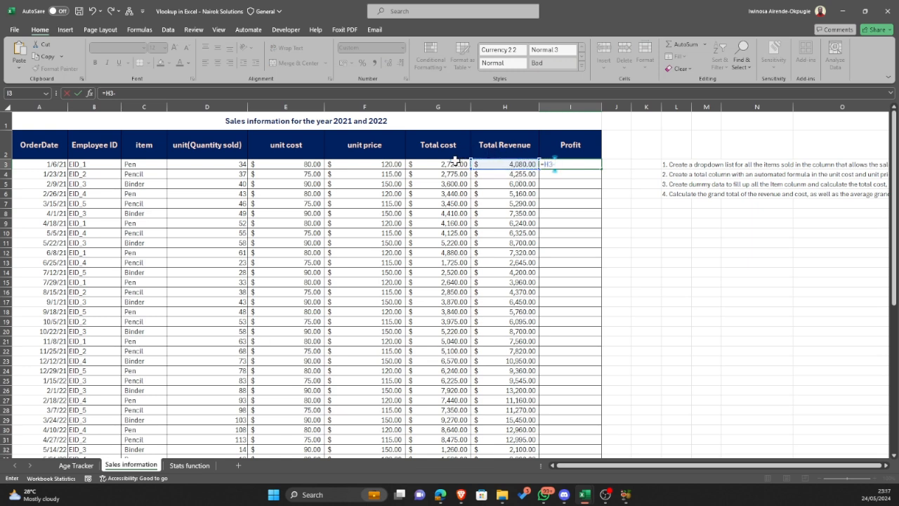
{"action": "left_click", "coordinate": [456, 164]}
{"action": "key", "text": "Return"}
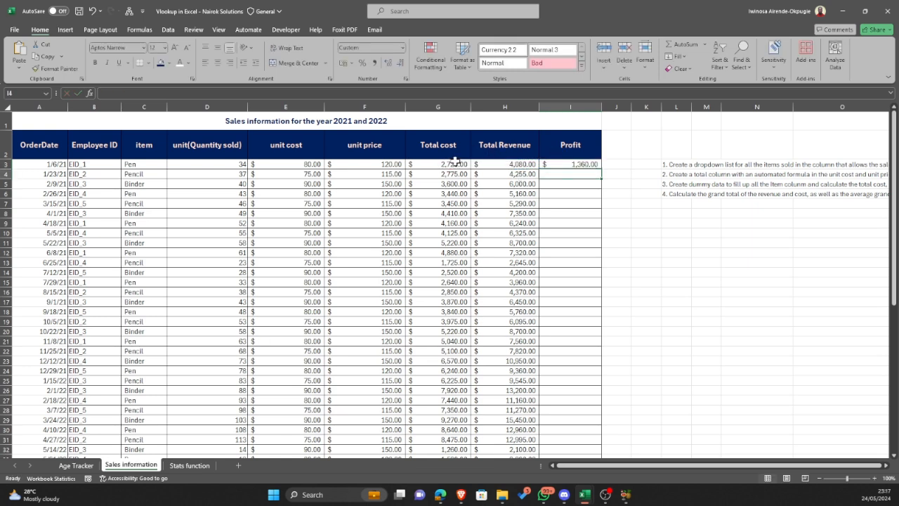
{"action": "left_click", "coordinate": [562, 164]}
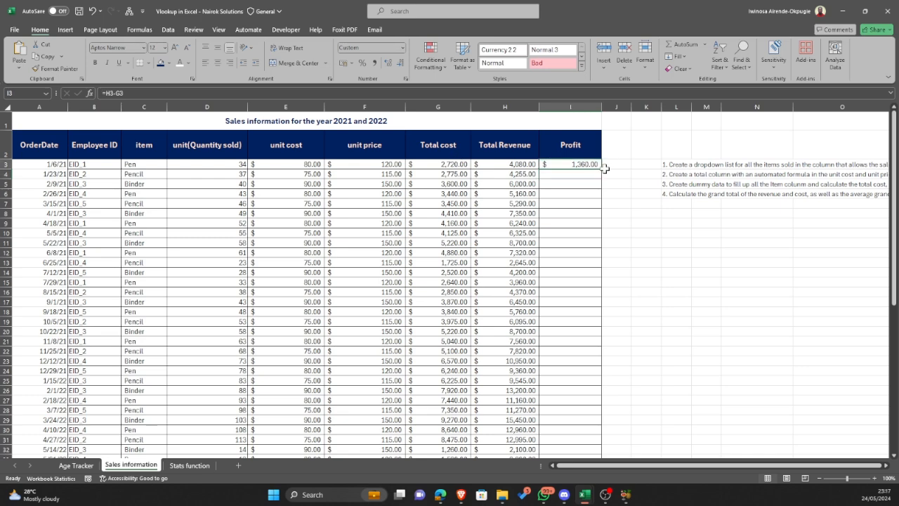
{"action": "double_click", "coordinate": [601, 168]}
Step: Replace the formula in the total cost column's Grand Total cell, G46, with =SUM(G3:G45)
{"action": "scroll", "coordinate": [585, 201], "scroll_direction": "down", "scroll_amount": 10}
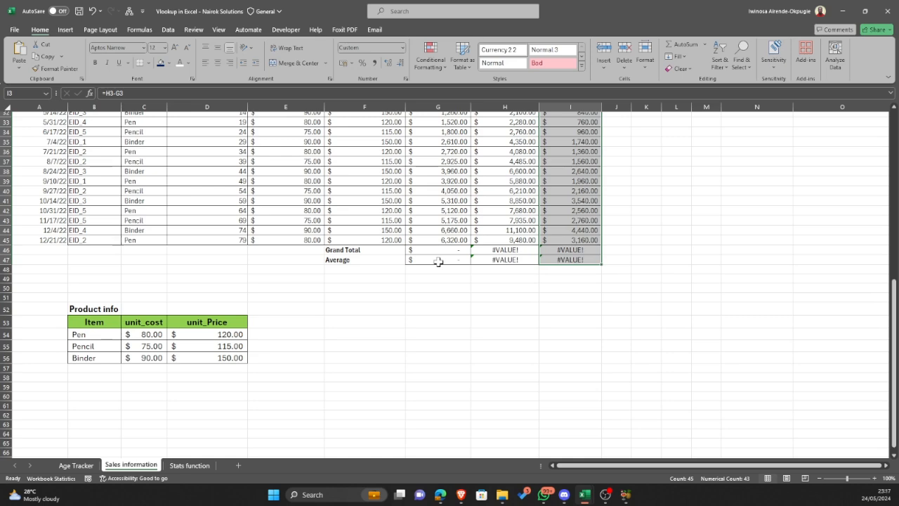
{"action": "scroll", "coordinate": [438, 260], "scroll_direction": "up", "scroll_amount": 1}
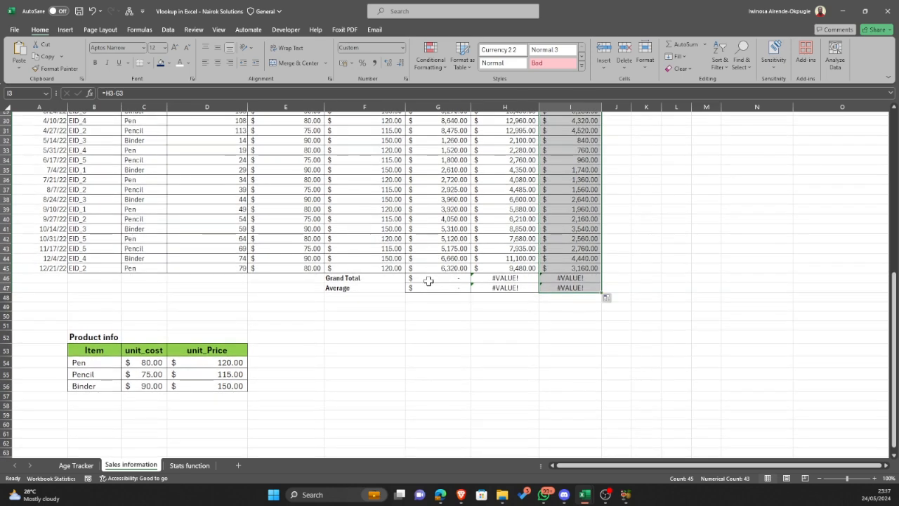
{"action": "left_click", "coordinate": [427, 281]}
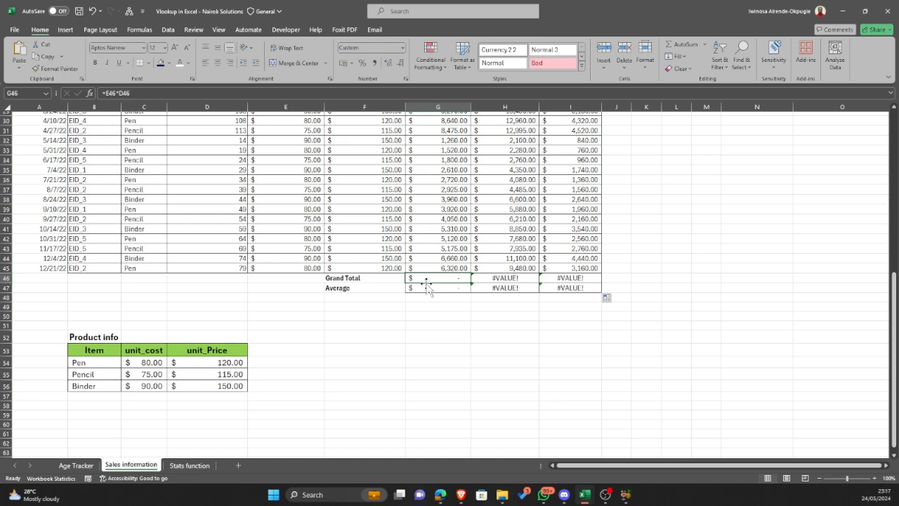
{"action": "scroll", "coordinate": [423, 284], "scroll_direction": "up", "scroll_amount": 10}
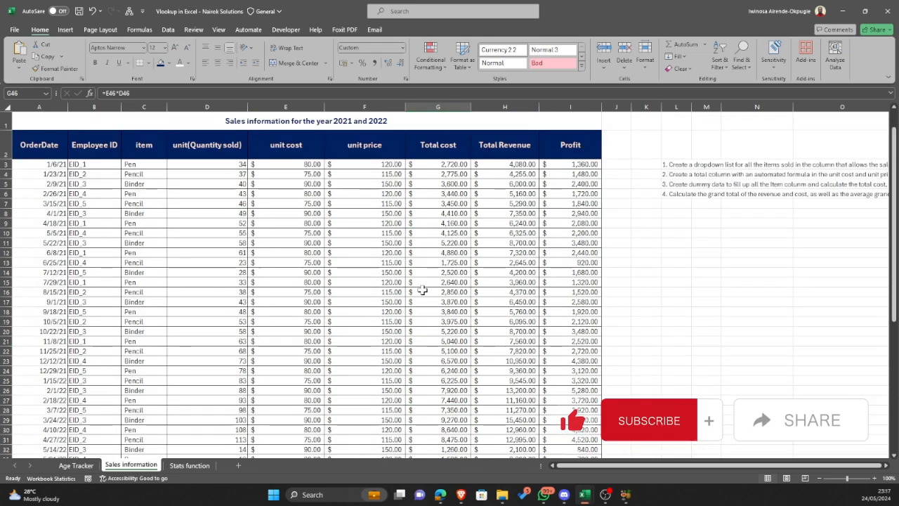
{"action": "scroll", "coordinate": [436, 231], "scroll_direction": "down", "scroll_amount": 8}
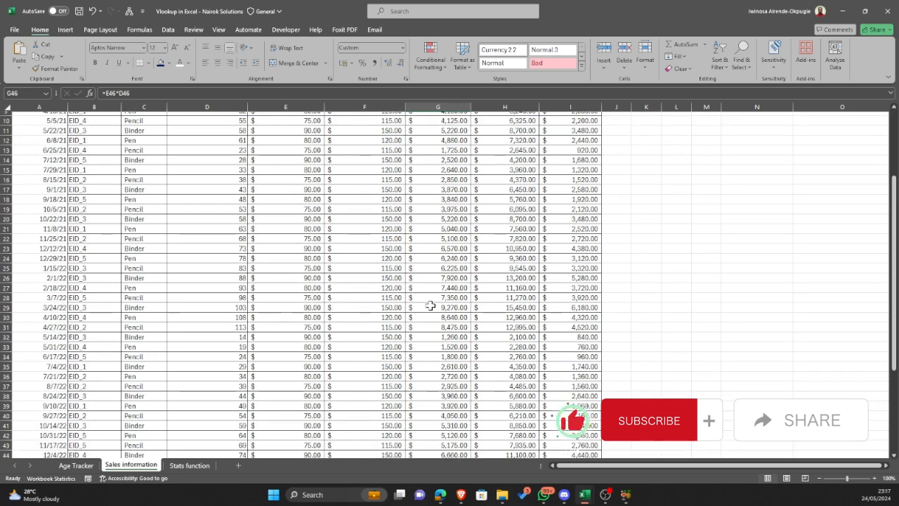
{"action": "scroll", "coordinate": [438, 347], "scroll_direction": "down", "scroll_amount": 2}
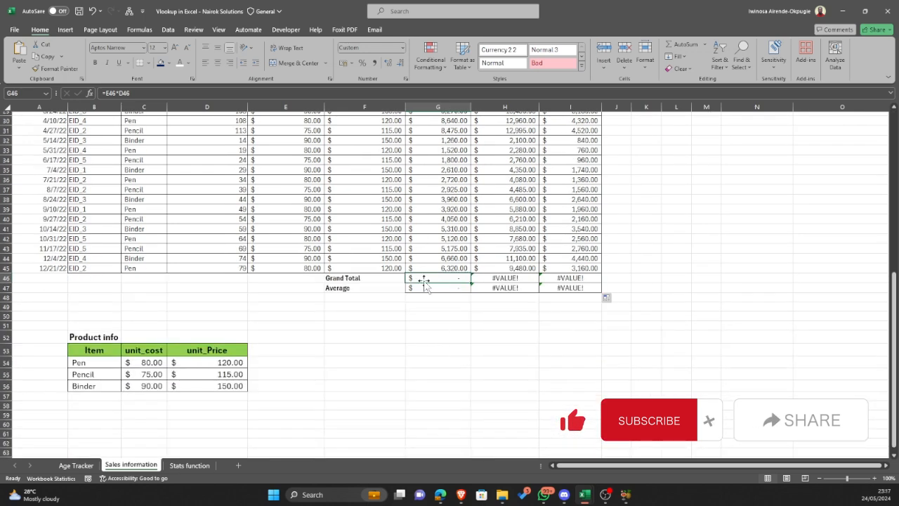
{"action": "type", "text": "=su"}
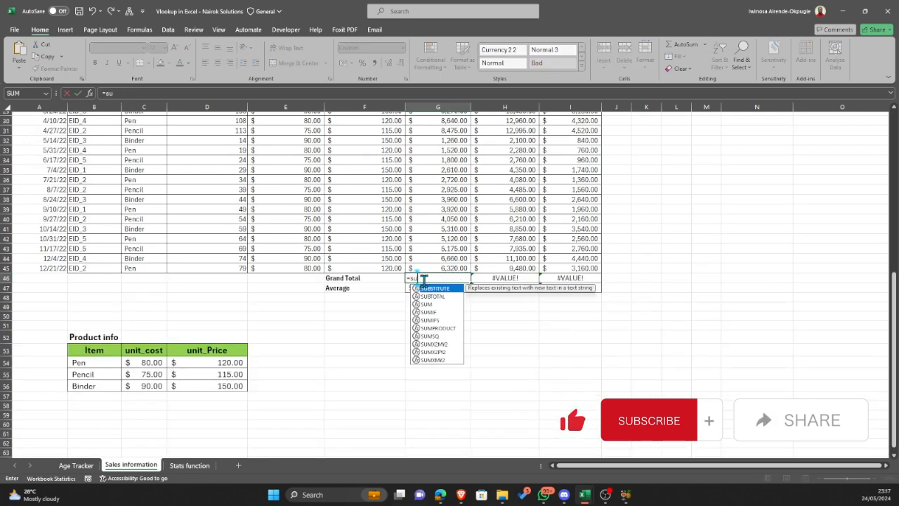
{"action": "type", "text": "m("}
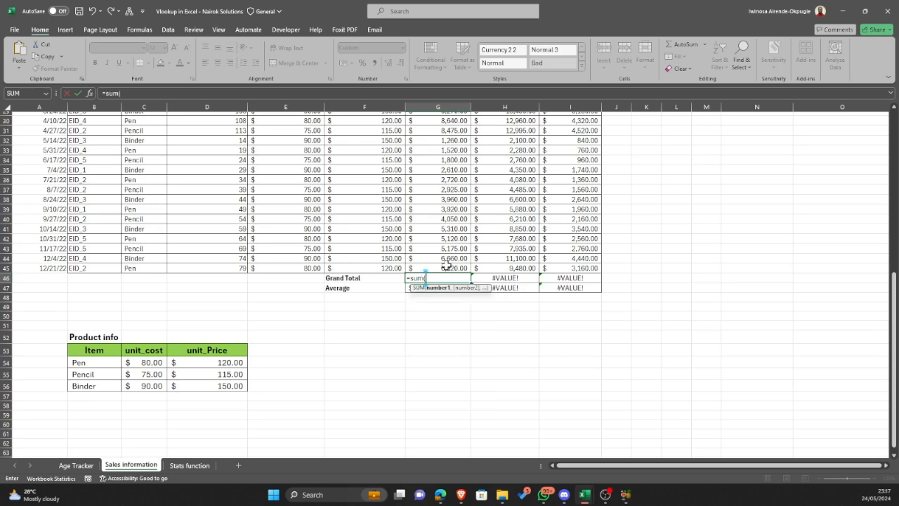
{"action": "left_click", "coordinate": [446, 269]}
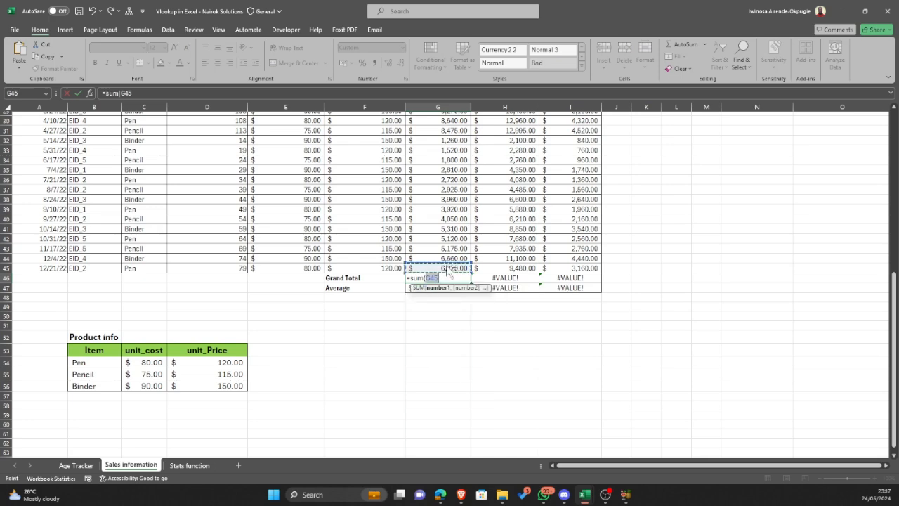
{"action": "key", "text": "ctrl+shift+Up"}
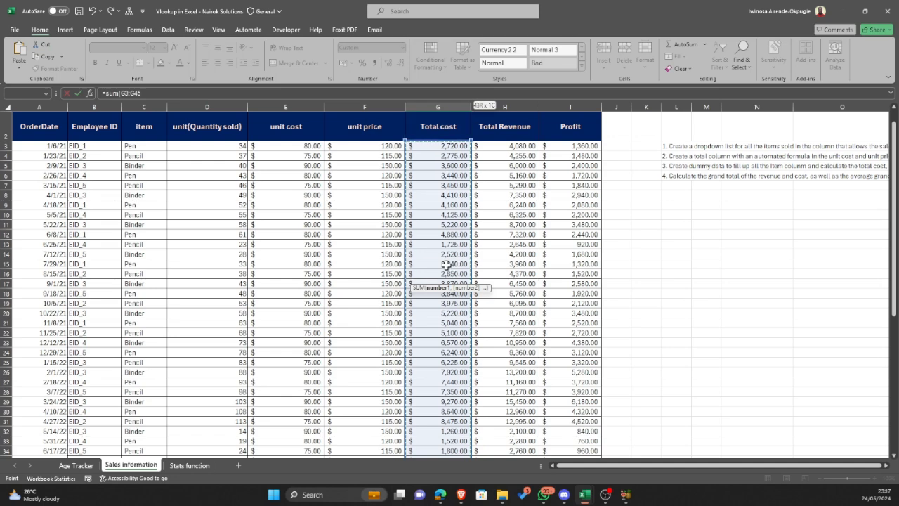
{"action": "type", "text": ")"}
{"action": "key", "text": "Return"}
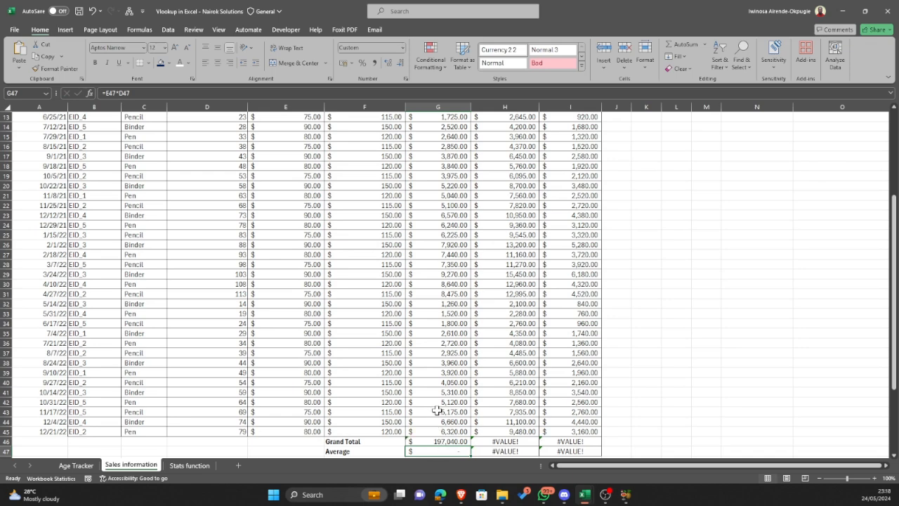
{"action": "scroll", "coordinate": [451, 232], "scroll_direction": "up", "scroll_amount": 4}
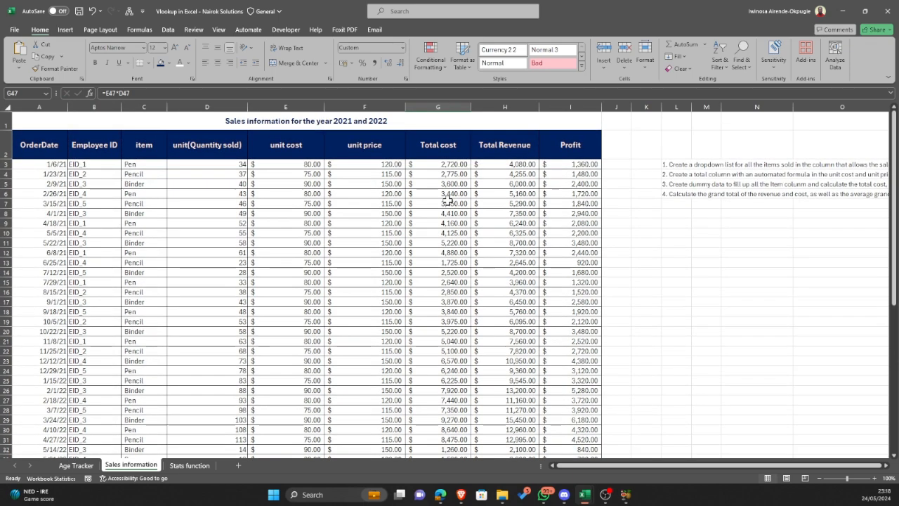
{"action": "scroll", "coordinate": [446, 220], "scroll_direction": "down", "scroll_amount": 4}
{"action": "scroll", "coordinate": [446, 221], "scroll_direction": "down", "scroll_amount": 4}
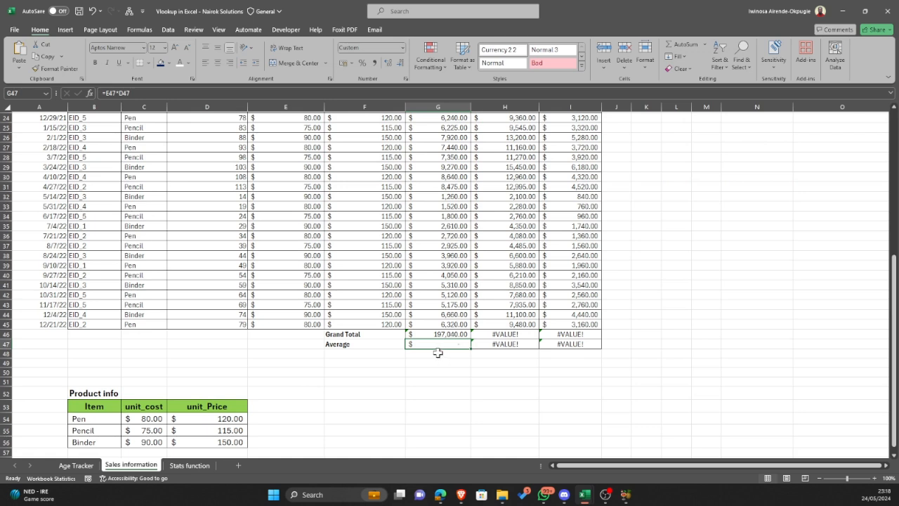
Step: Replace the formula in the total cost column's Average cell, G47, with =AVERAGE(G3:G45)
{"action": "type", "text": "=a"}
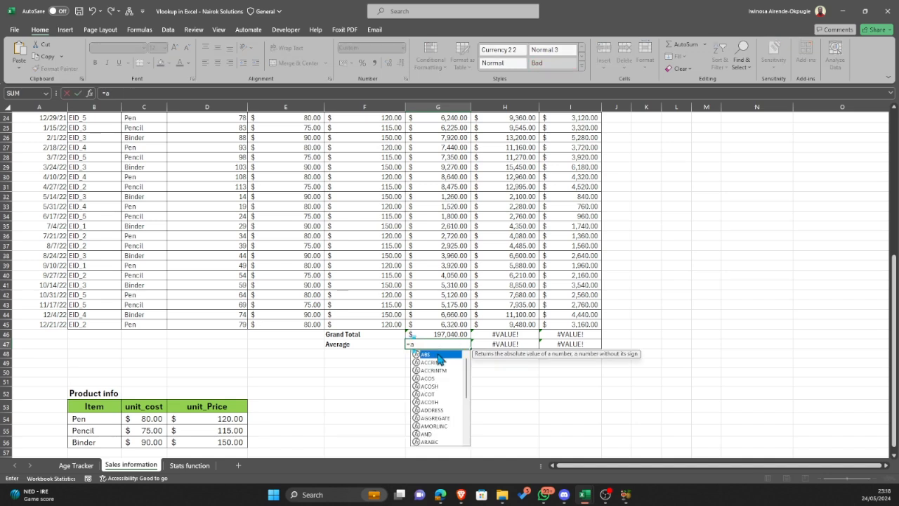
{"action": "type", "text": "verage"}
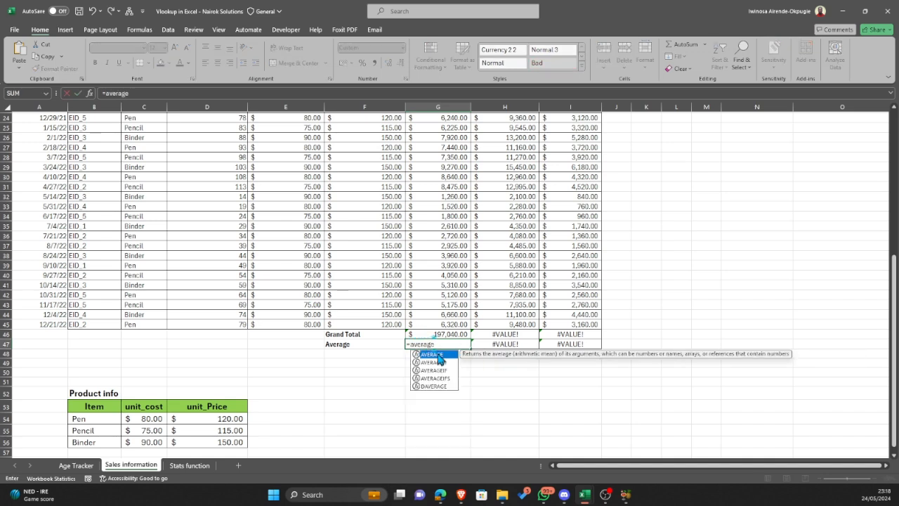
{"action": "type", "text": "("}
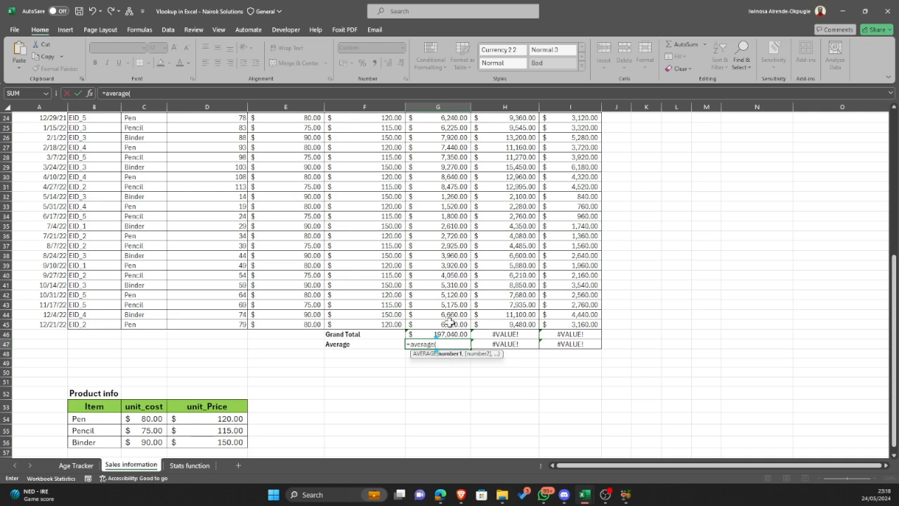
{"action": "left_click", "coordinate": [445, 323]}
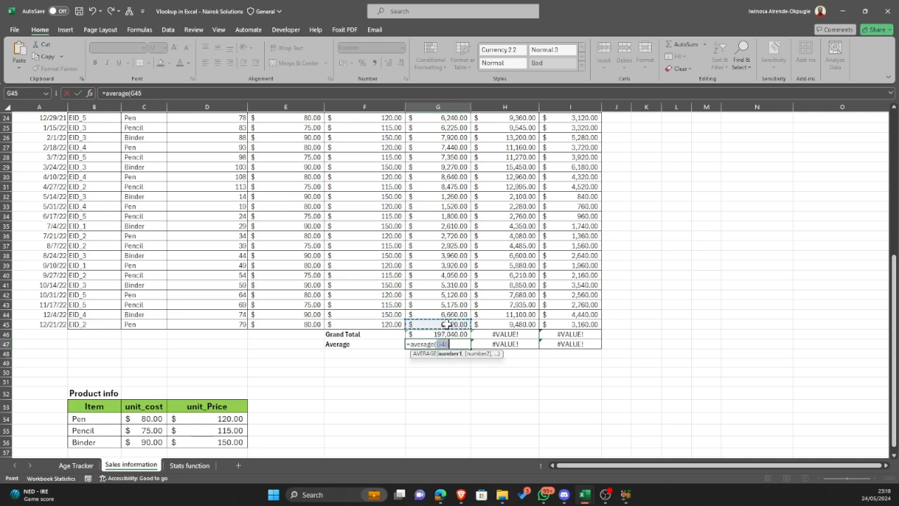
{"action": "key", "text": "ctrl+shift+Up"}
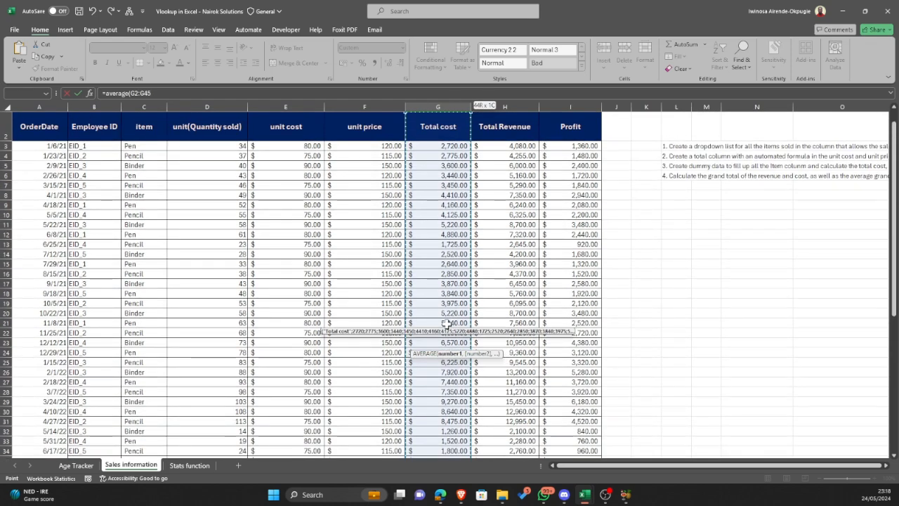
{"action": "key", "text": "shift+Down"}
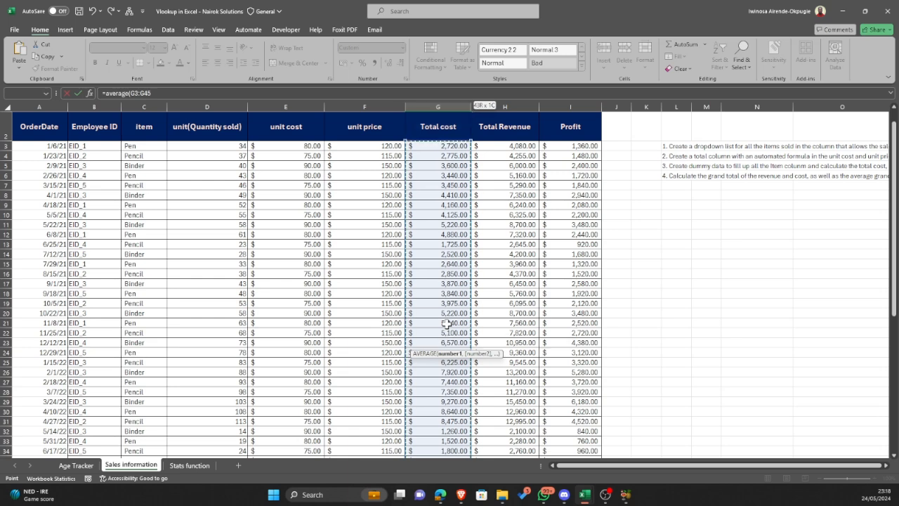
{"action": "key", "text": "Return"}
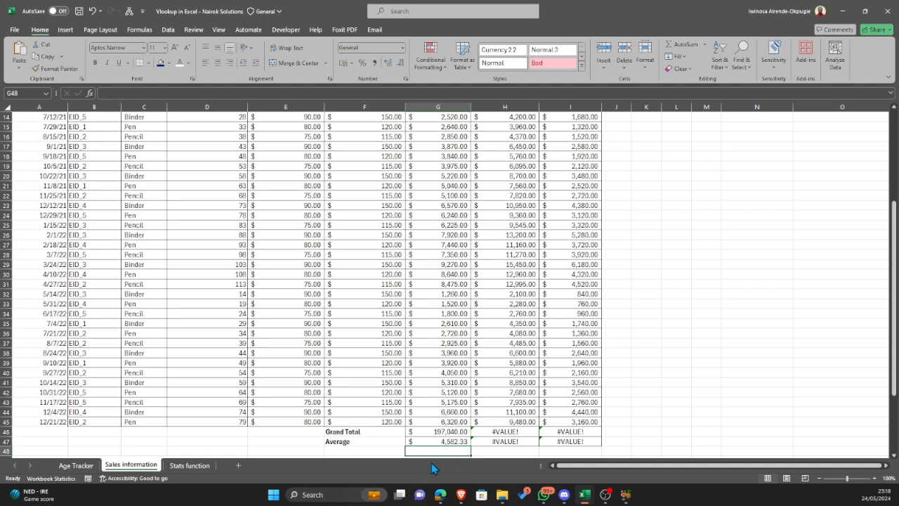
Step: Fill the Grand Total and Average formulas in G46:G47 across the Total Revenue and Profit columns to I47
{"action": "left_click", "coordinate": [453, 430]}
{"action": "left_click_drag", "start_coordinate": [453, 430], "coordinate": [461, 438]}
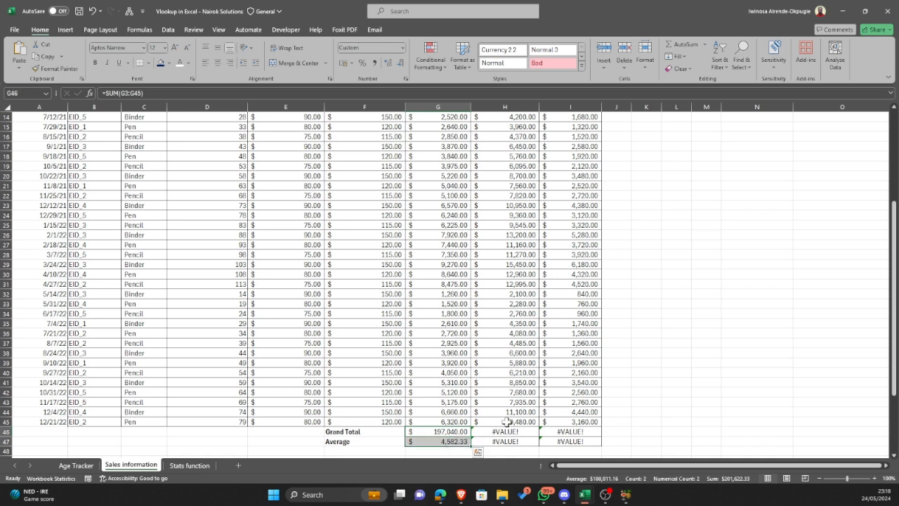
{"action": "left_click_drag", "start_coordinate": [473, 447], "coordinate": [568, 451]}
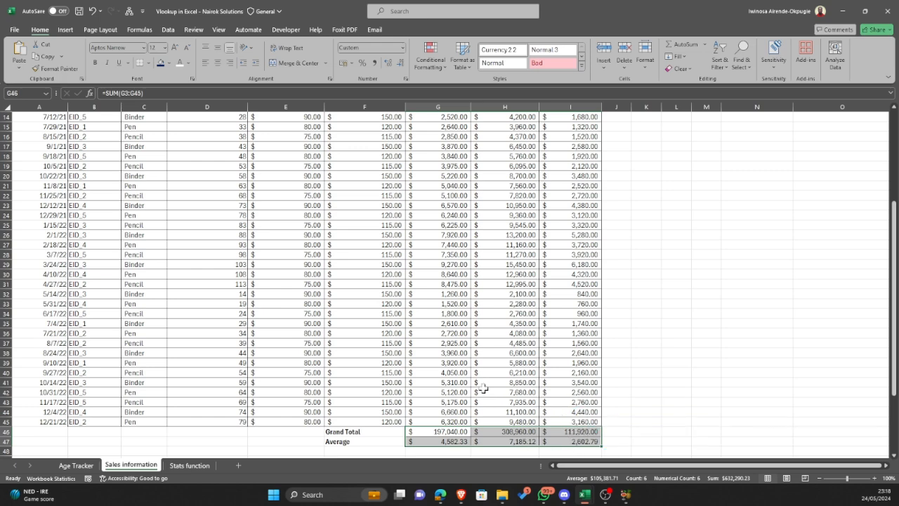
Step: Review the completed sales table from its headers down to the grand totals, averages and Product info table
{"action": "scroll", "coordinate": [482, 386], "scroll_direction": "up", "scroll_amount": 5}
{"action": "scroll", "coordinate": [481, 385], "scroll_direction": "down", "scroll_amount": 13}
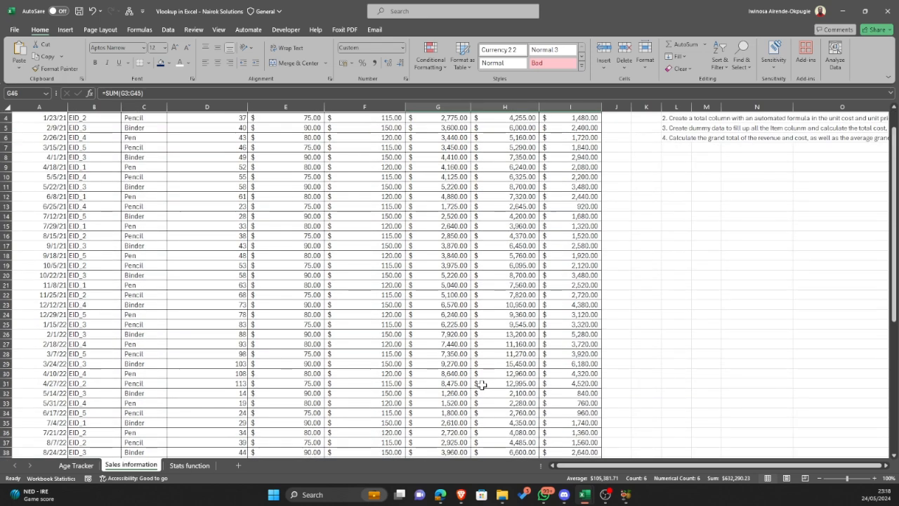
{"action": "scroll", "coordinate": [482, 385], "scroll_direction": "up", "scroll_amount": 13}
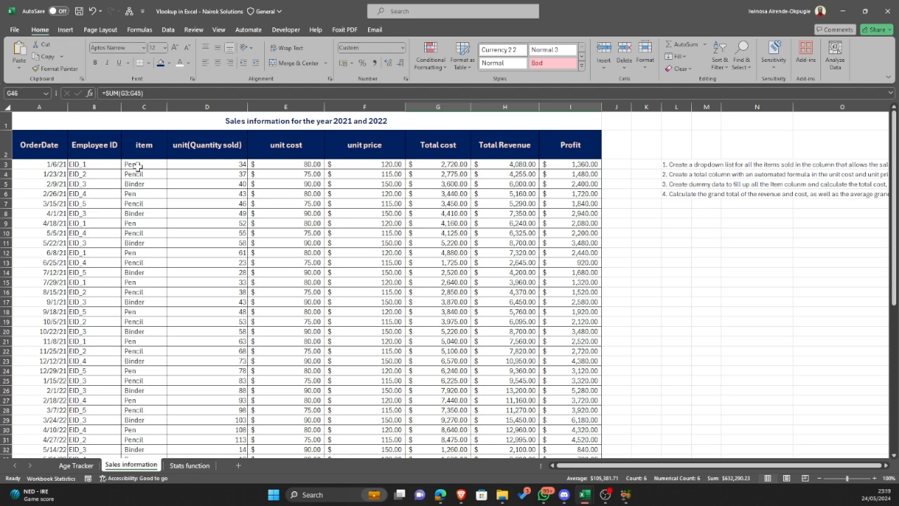
{"action": "scroll", "coordinate": [308, 172], "scroll_direction": "down", "scroll_amount": 11}
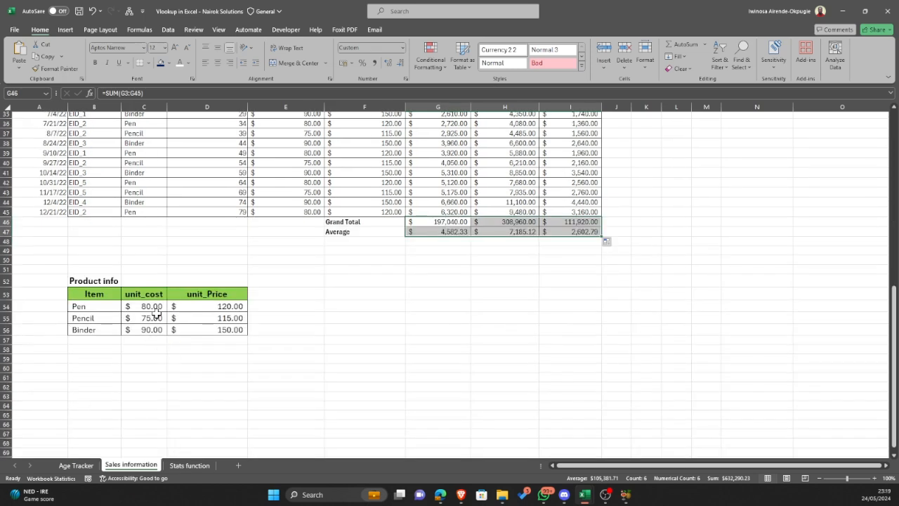
{"action": "scroll", "coordinate": [156, 313], "scroll_direction": "up", "scroll_amount": 3}
{"action": "scroll", "coordinate": [156, 313], "scroll_direction": "up", "scroll_amount": 9}
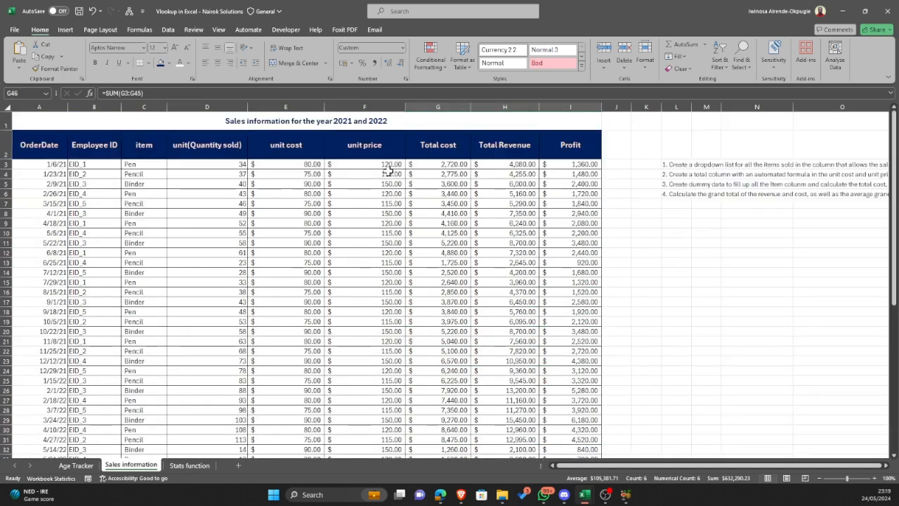
{"action": "scroll", "coordinate": [330, 220], "scroll_direction": "down", "scroll_amount": 12}
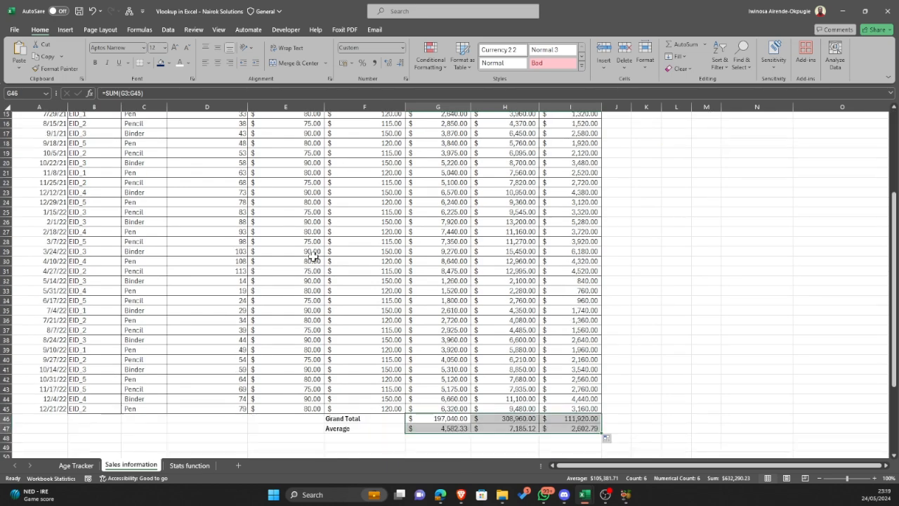
{"action": "scroll", "coordinate": [221, 292], "scroll_direction": "up", "scroll_amount": 12}
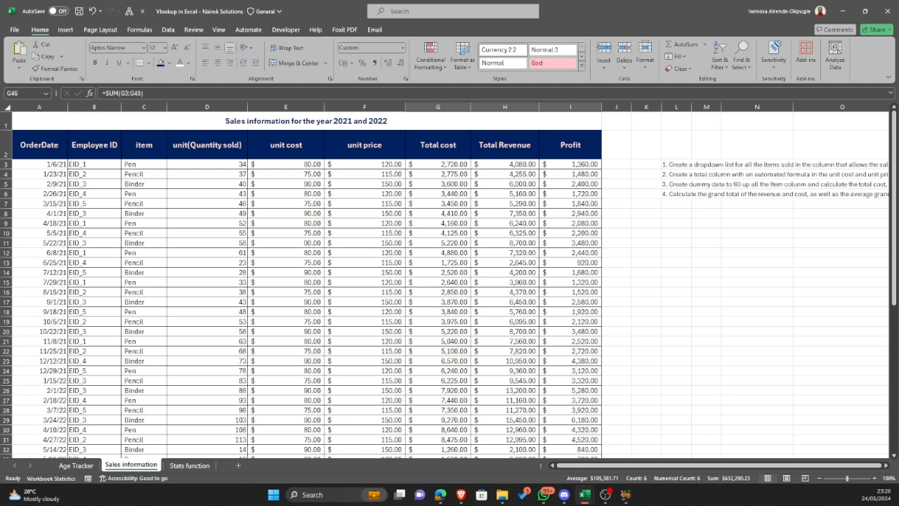
{"action": "key", "text": "alt+Tab"}
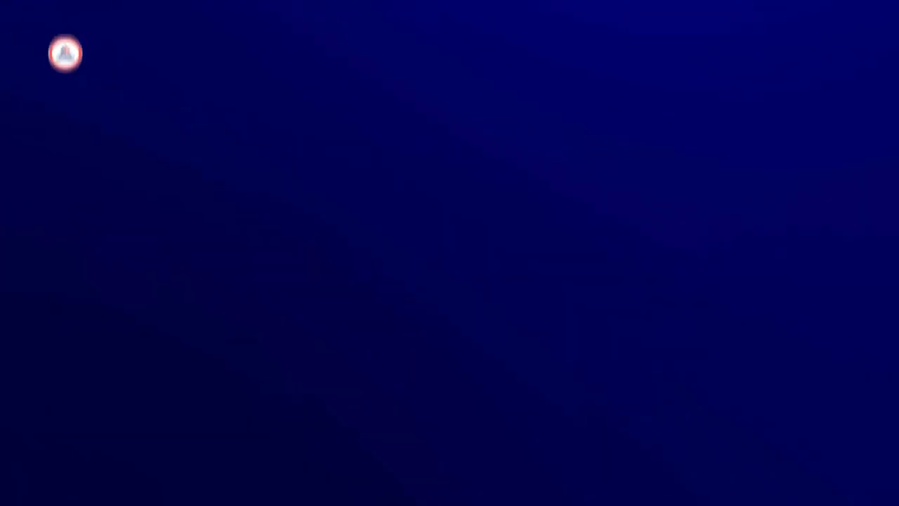